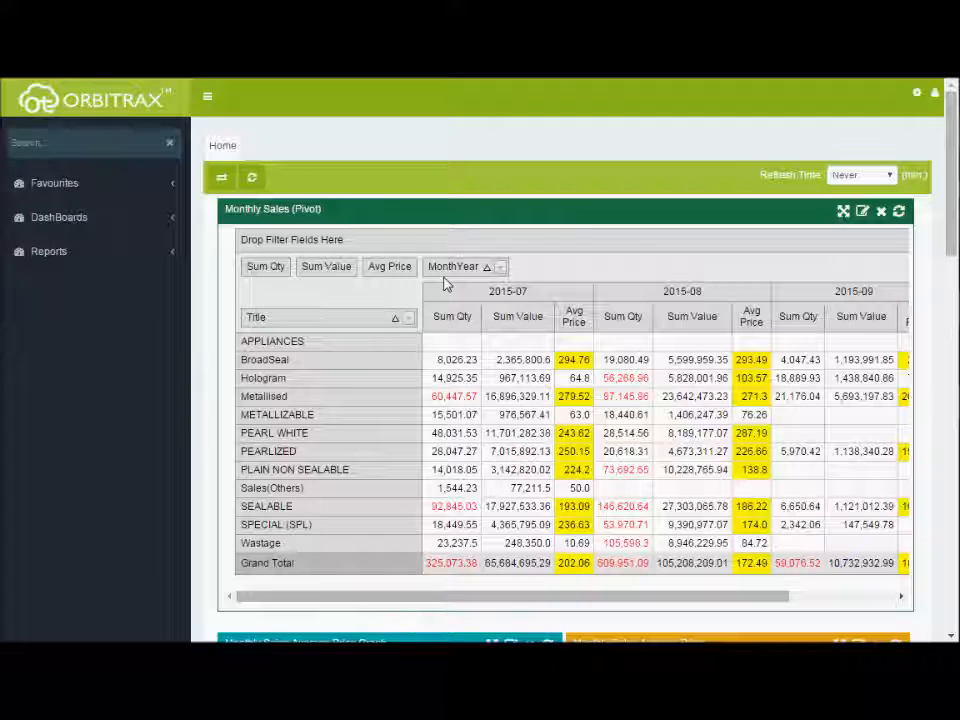
{"action": "scroll", "coordinate": [449, 286], "scroll_direction": "down", "scroll_amount": 3}
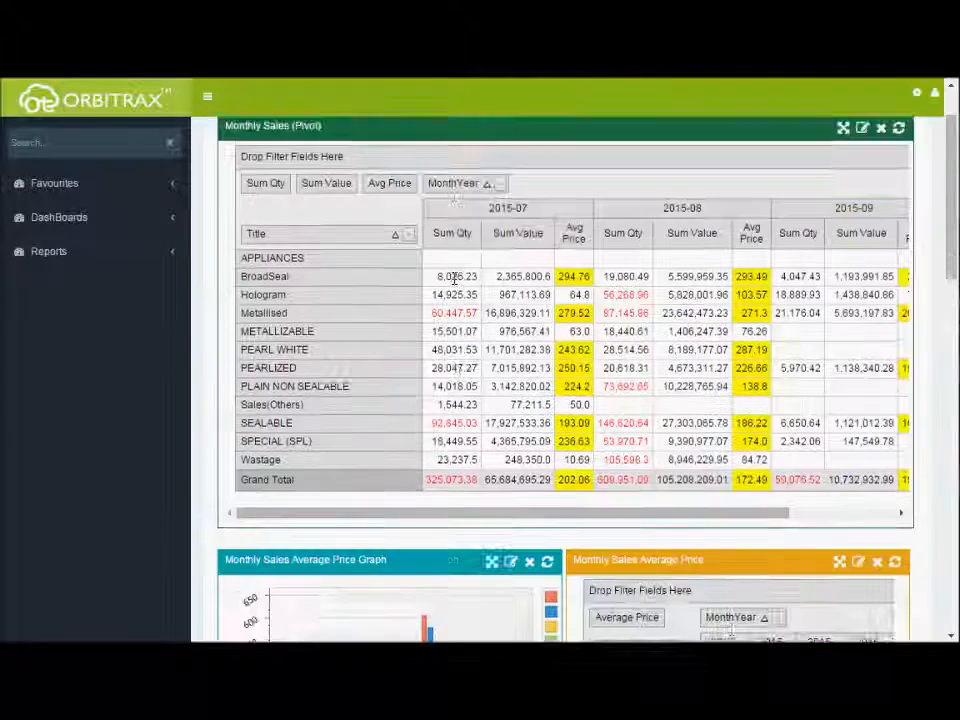
{"action": "scroll", "coordinate": [456, 285], "scroll_direction": "up", "scroll_amount": 3}
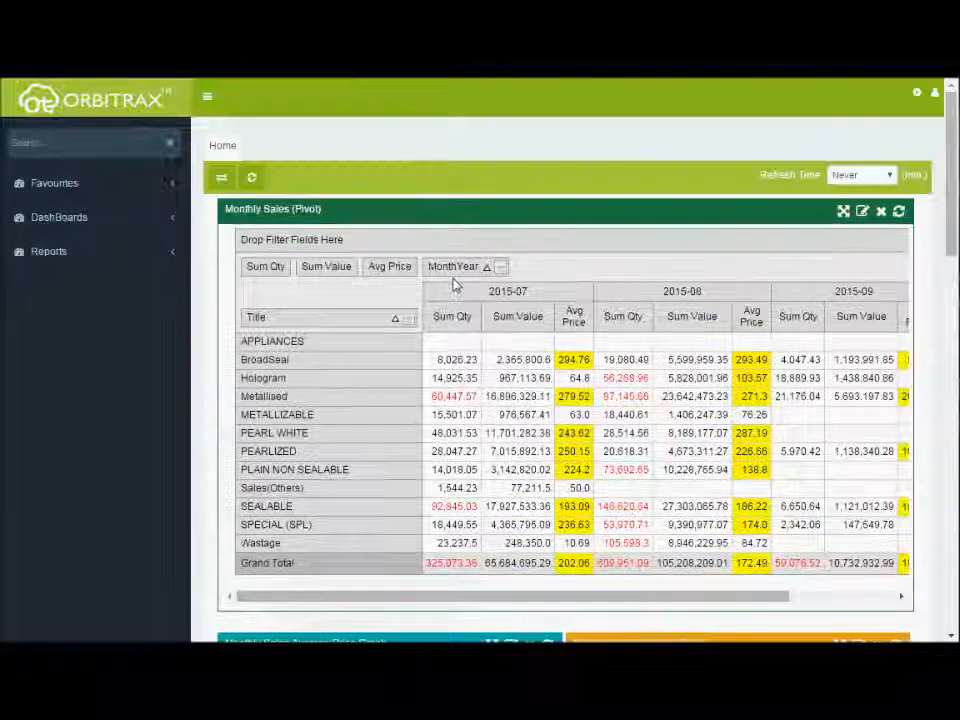
Create and save a report group titled "Graphical Reports" under the Tutorials parent group, and close the report groups page
{"action": "left_click", "coordinate": [914, 98]}
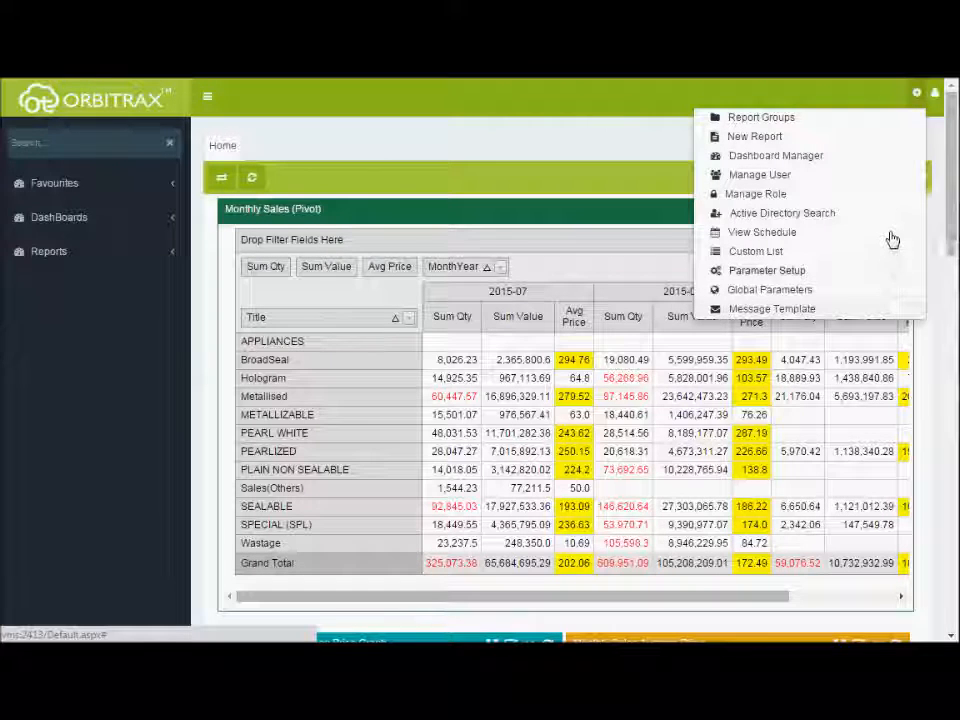
{"action": "left_click", "coordinate": [907, 123]}
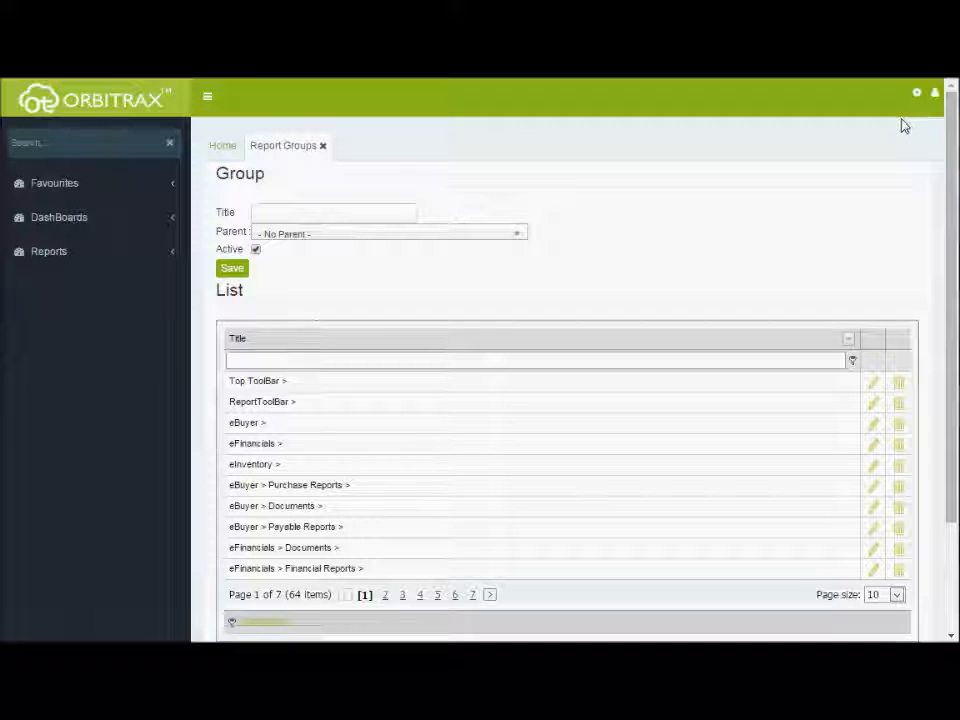
{"action": "left_click", "coordinate": [410, 219]}
{"action": "type", "text": "Graphical Reports"}
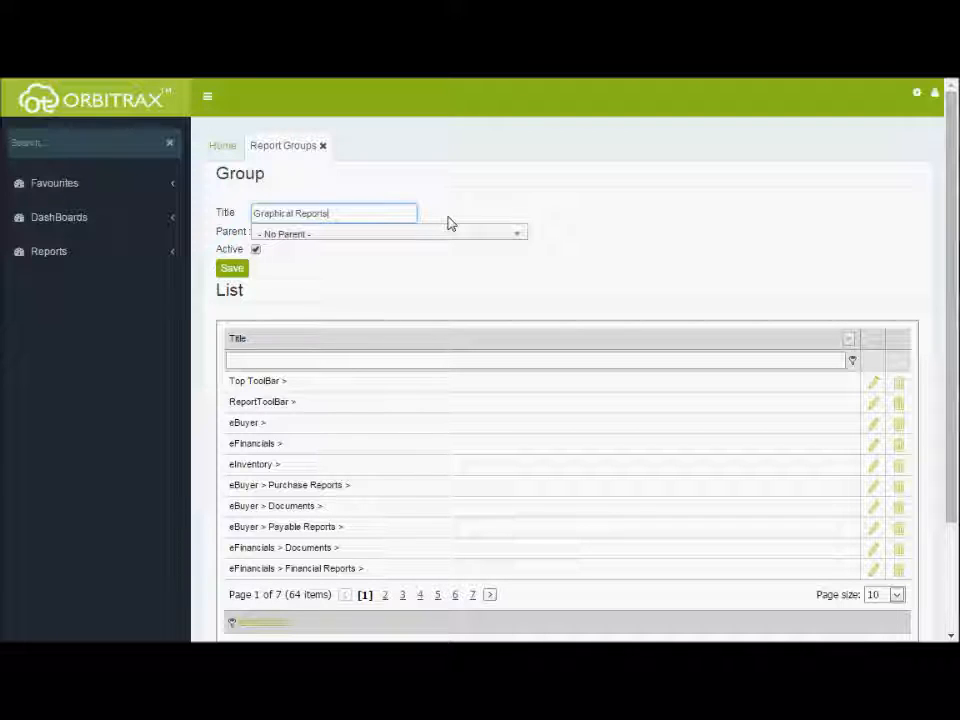
{"action": "left_click", "coordinate": [450, 234]}
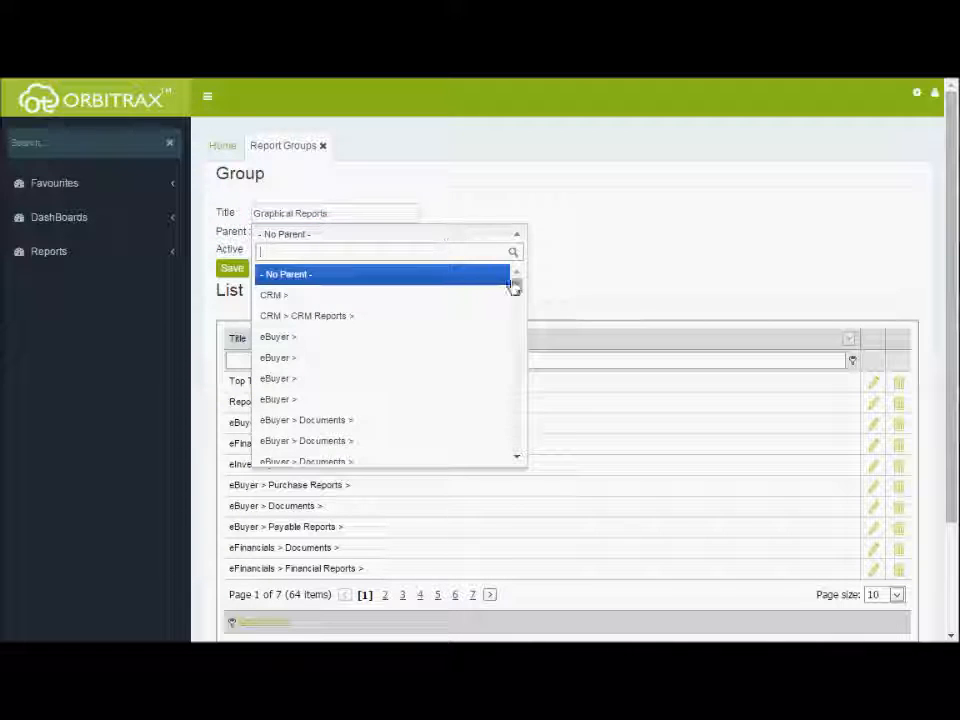
{"action": "scroll", "coordinate": [505, 387], "scroll_direction": "down", "scroll_amount": 5}
{"action": "scroll", "coordinate": [505, 387], "scroll_direction": "down", "scroll_amount": 5}
{"action": "left_click", "coordinate": [505, 455]}
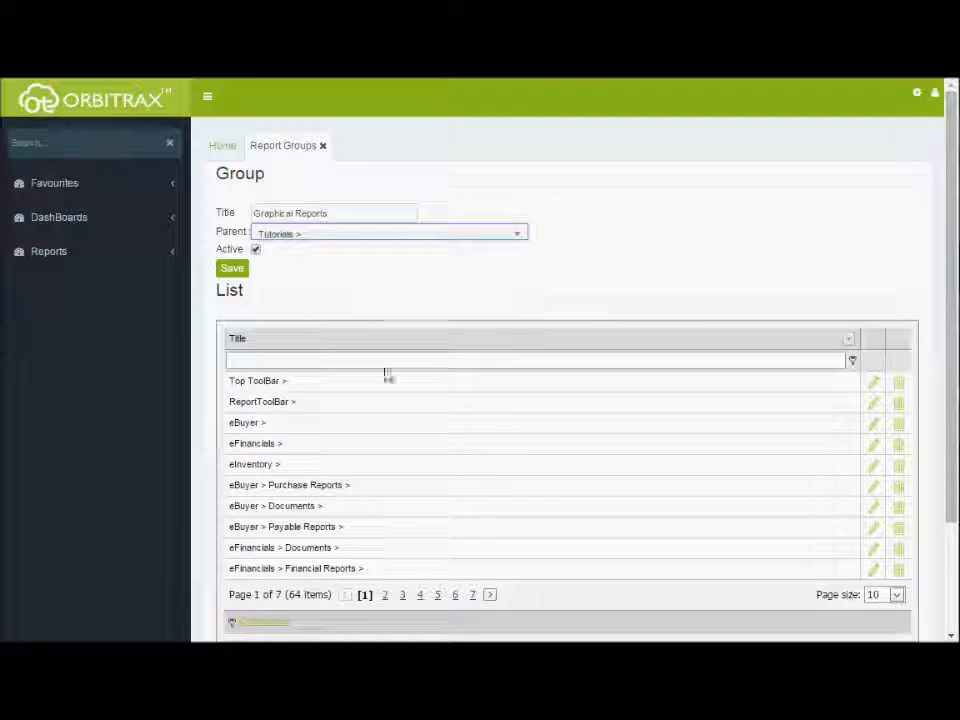
{"action": "left_click", "coordinate": [243, 272]}
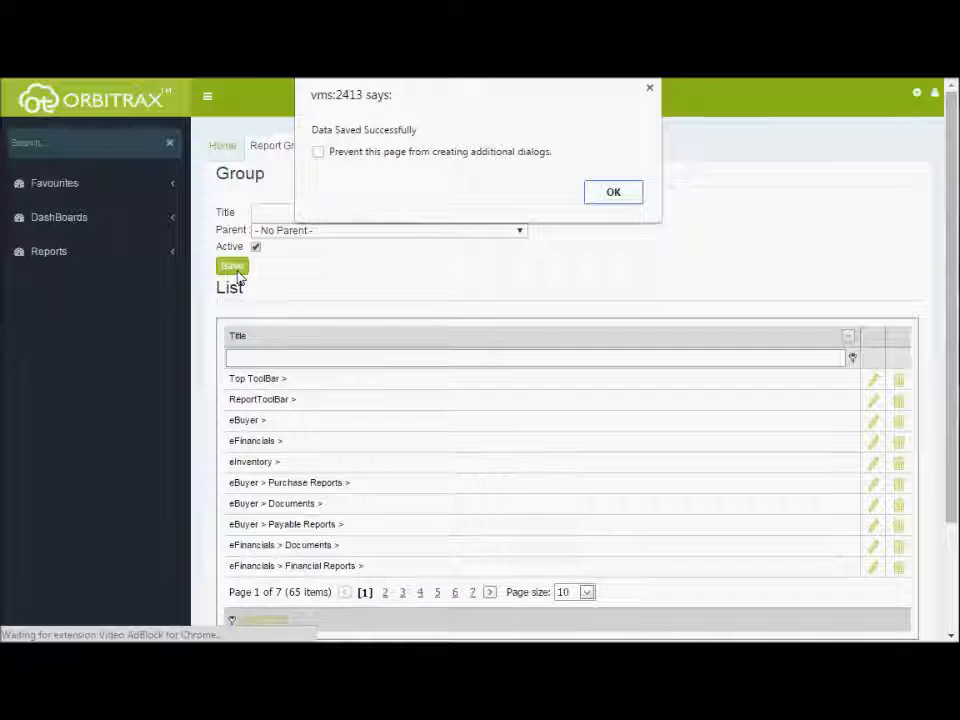
{"action": "left_click", "coordinate": [613, 192]}
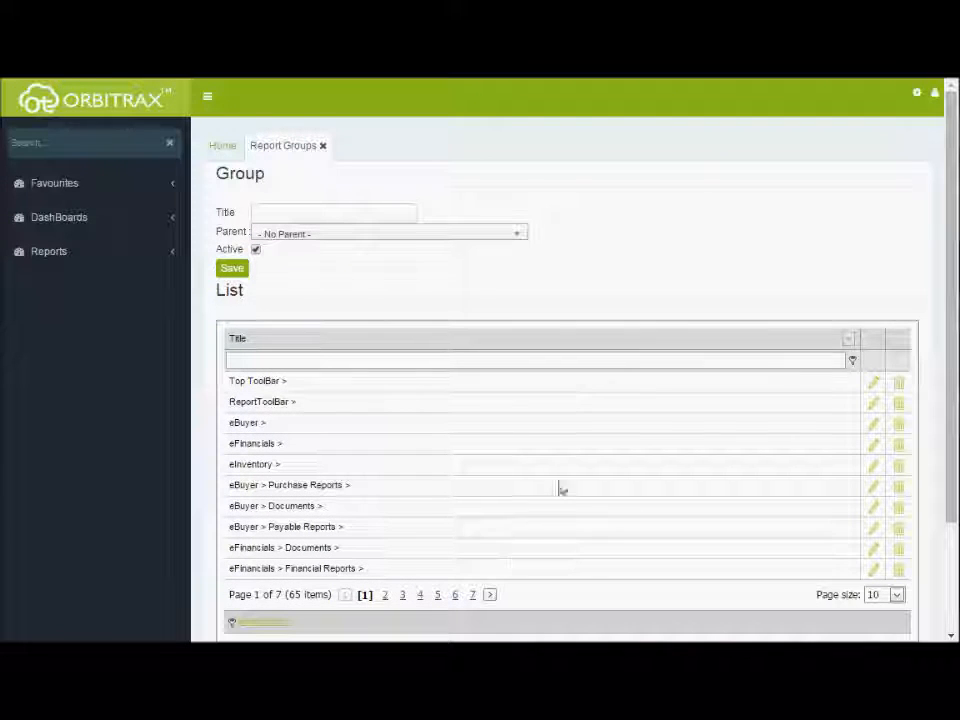
{"action": "left_click", "coordinate": [472, 595]}
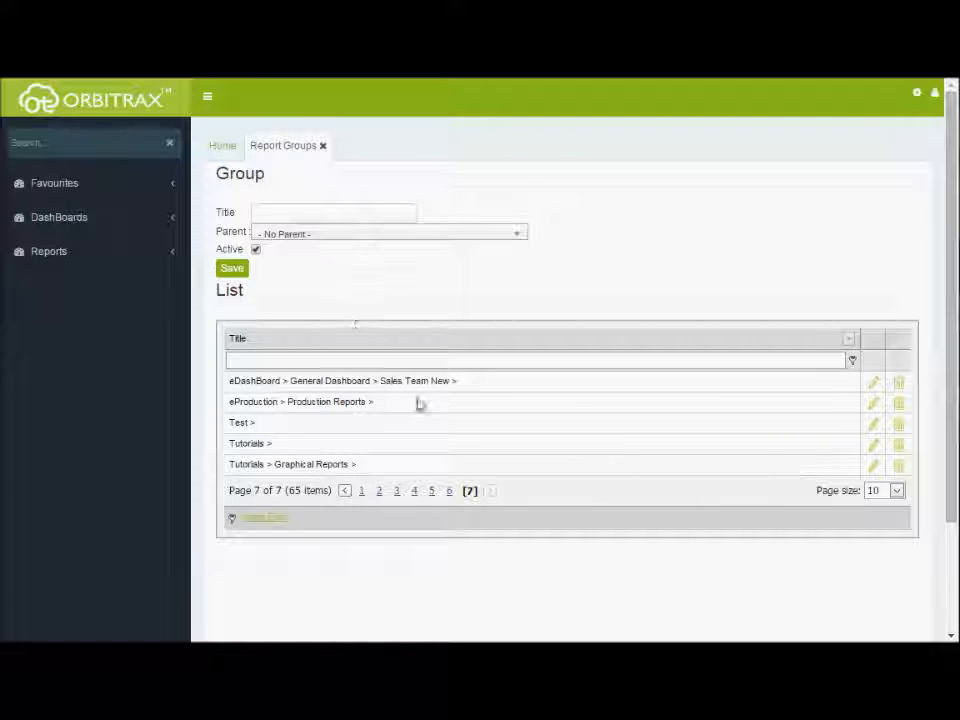
{"action": "left_click", "coordinate": [322, 146]}
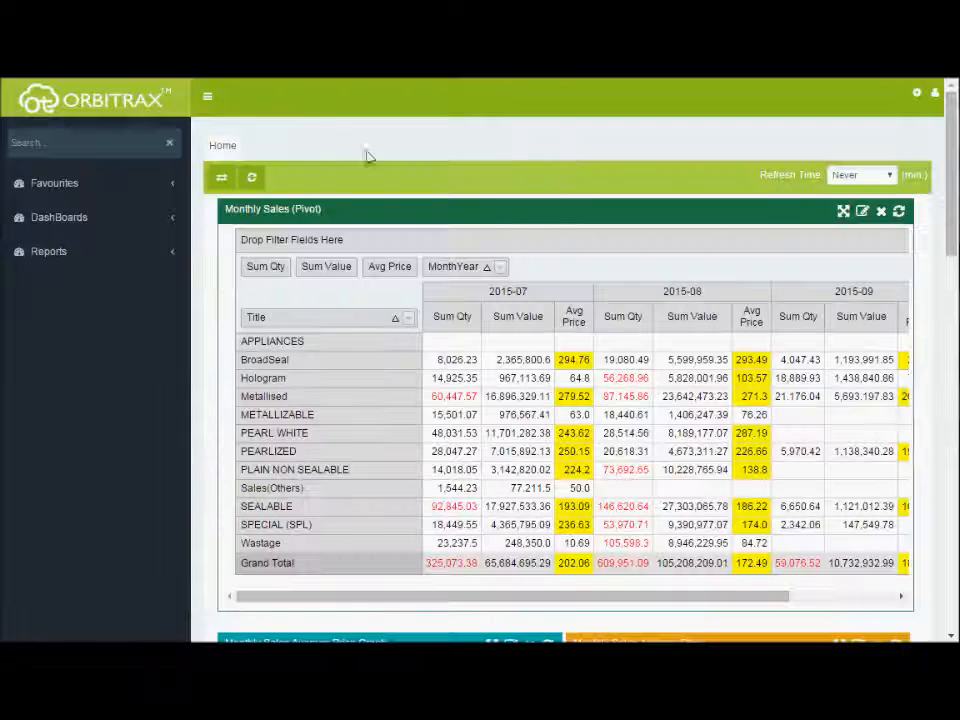
Create and save a new report titled "Monthly Sales Average Price Graph" in the Tutorials > Graphical Reports group
{"action": "left_click", "coordinate": [914, 93]}
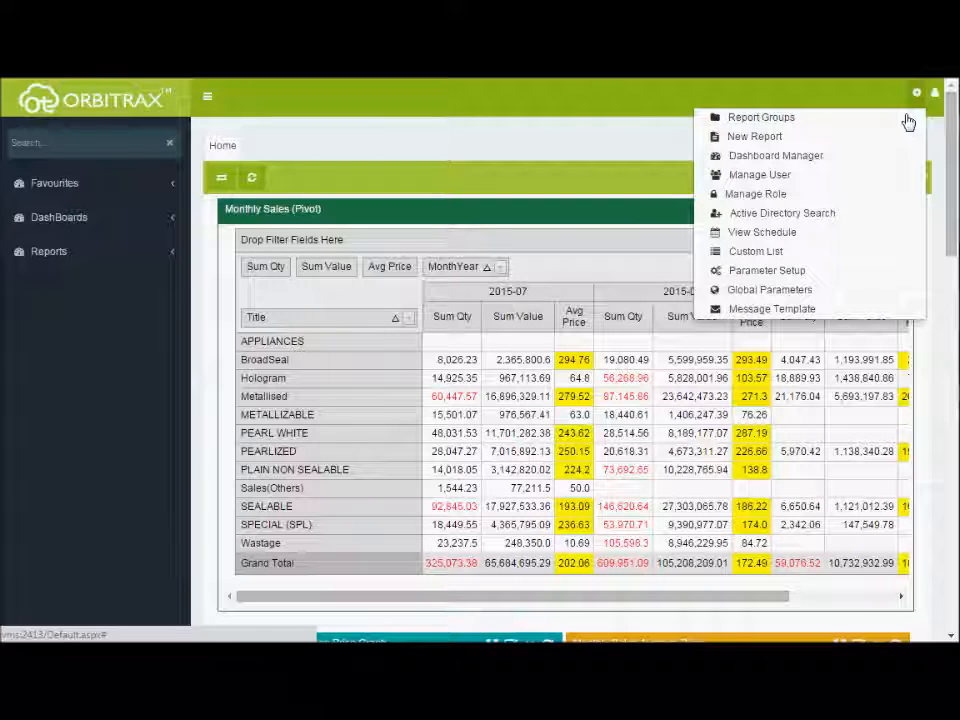
{"action": "left_click", "coordinate": [900, 140]}
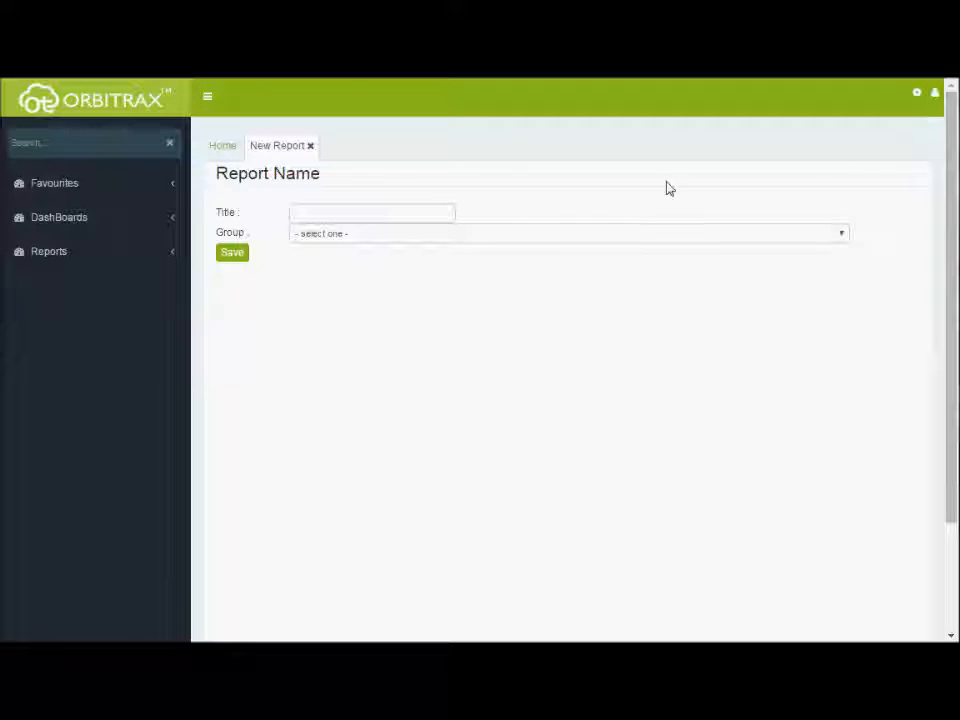
{"action": "left_click", "coordinate": [385, 212]}
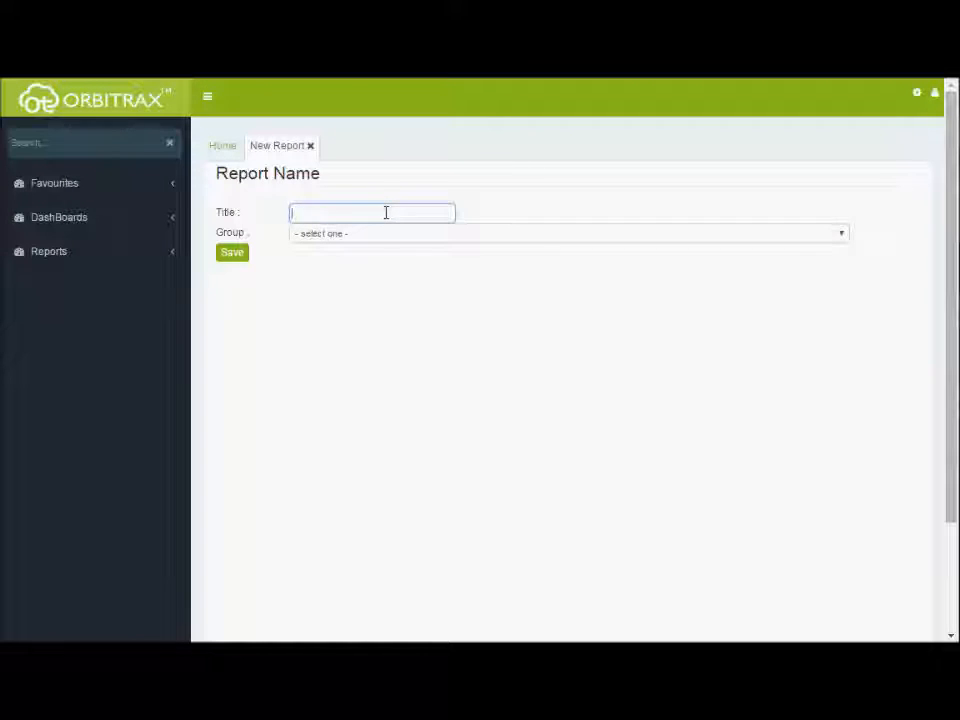
{"action": "type", "text": "Monthly Sales Average Price Graph"}
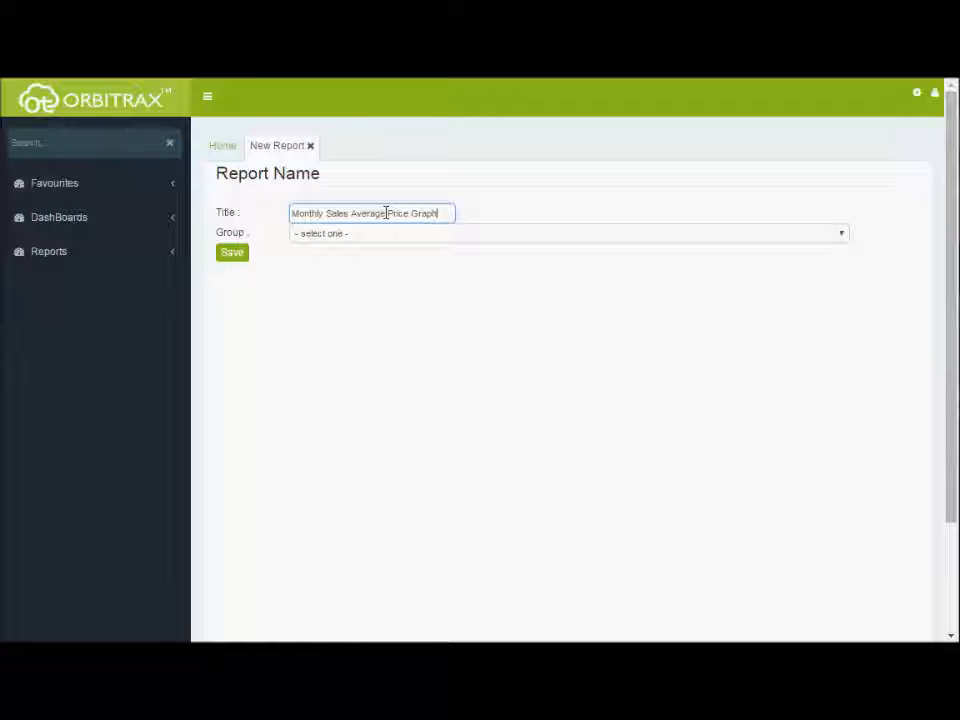
{"action": "left_click", "coordinate": [386, 234]}
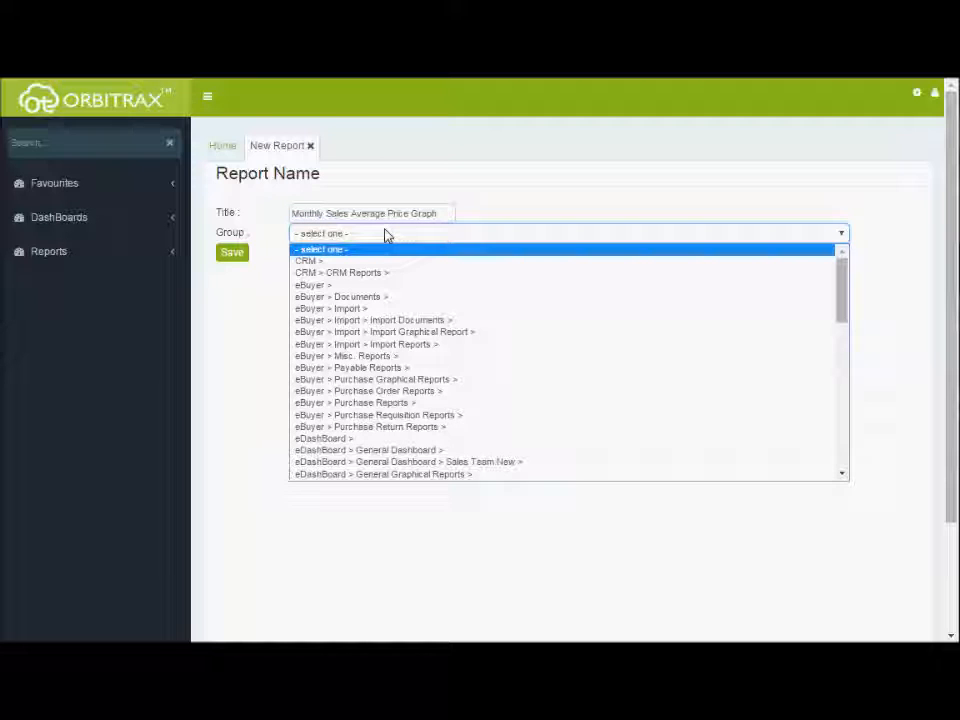
{"action": "left_click_drag", "start_coordinate": [840, 306], "coordinate": [825, 476]}
{"action": "left_click", "coordinate": [503, 476]}
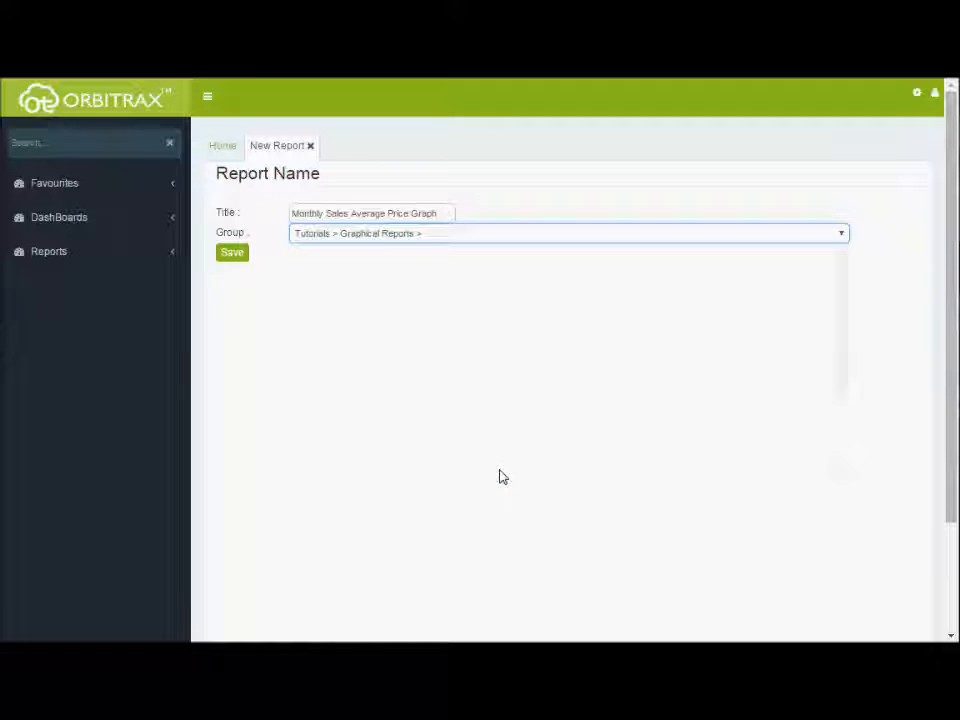
{"action": "left_click", "coordinate": [242, 257]}
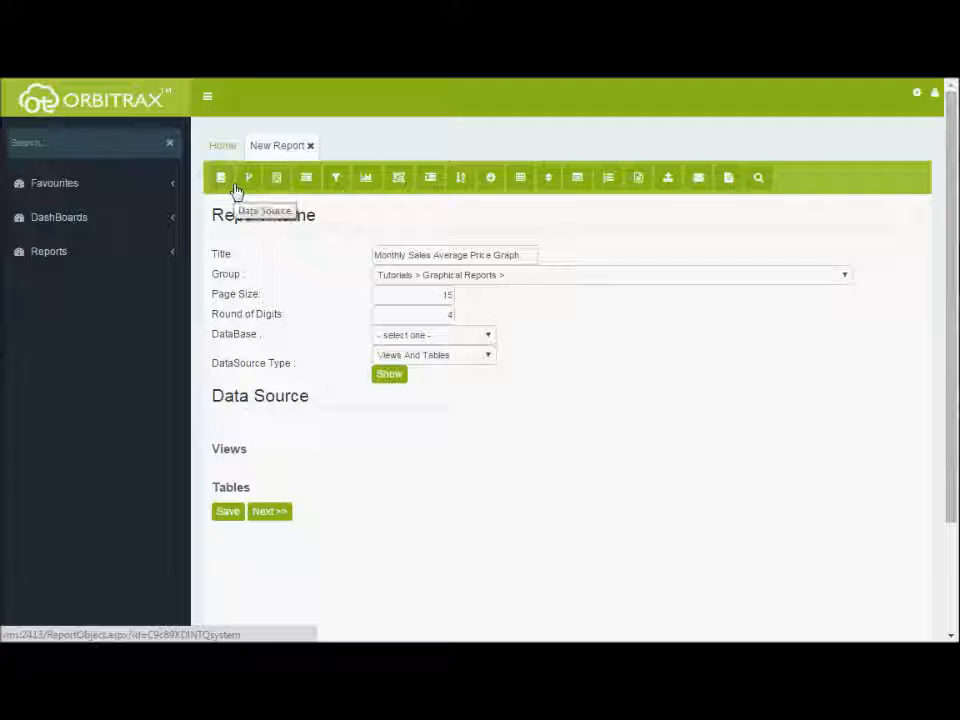
Set the report's Round of Digits to 2, database to BizzTrax and data source type to Stored Procedures, and load the available procedures
{"action": "double_click", "coordinate": [411, 296]}
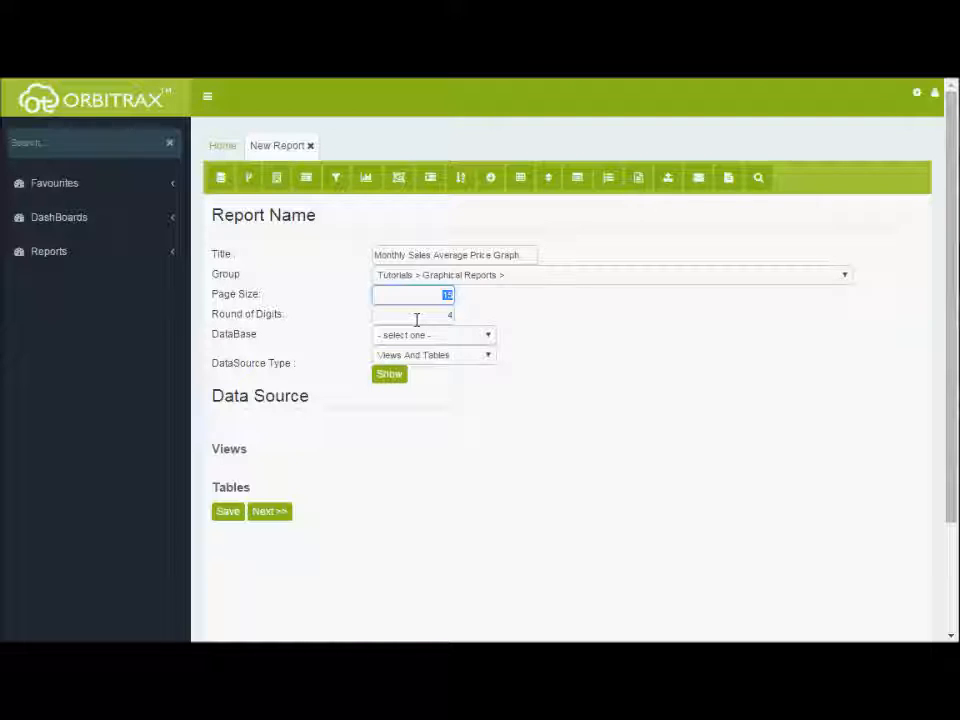
{"action": "key", "text": "Tab"}
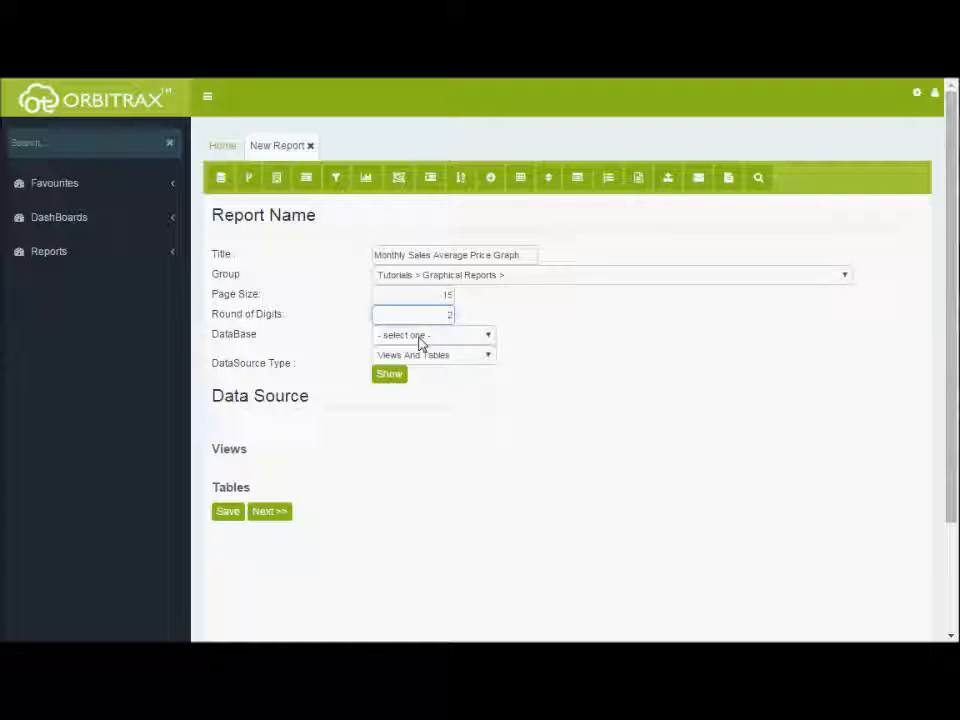
{"action": "left_click", "coordinate": [420, 343]}
{"action": "left_click", "coordinate": [424, 363]}
{"action": "left_click", "coordinate": [427, 357]}
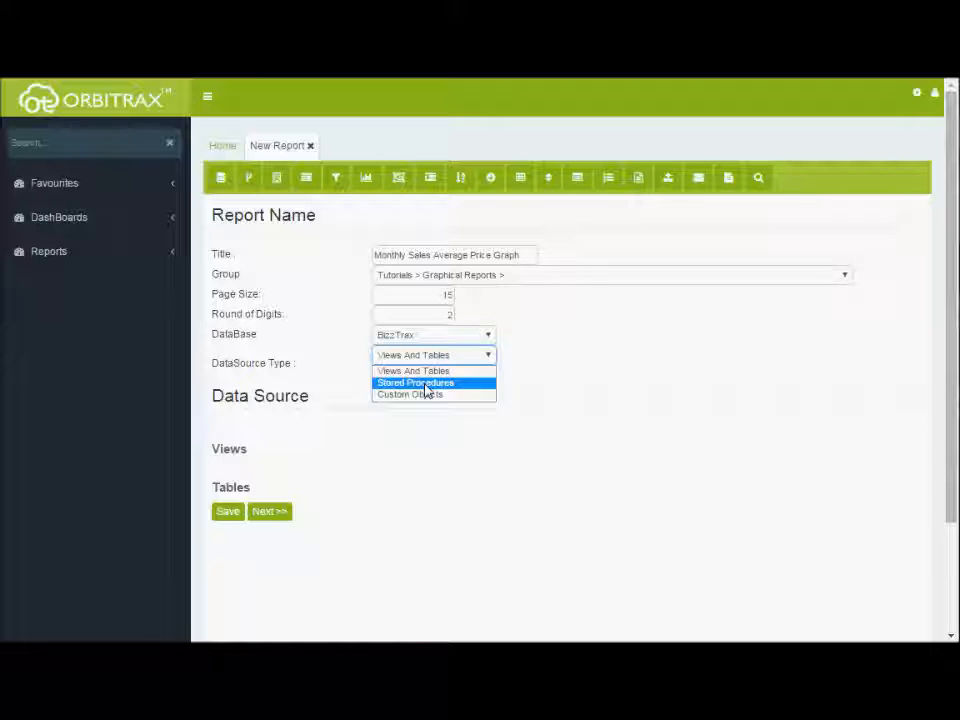
{"action": "left_click", "coordinate": [425, 390]}
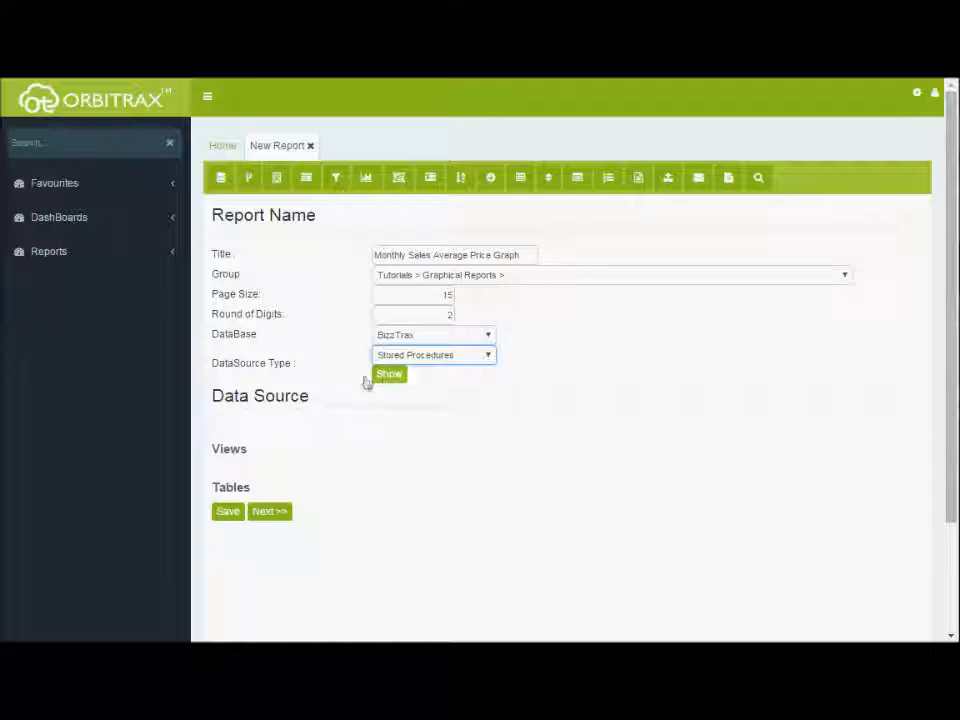
{"action": "left_click", "coordinate": [388, 378]}
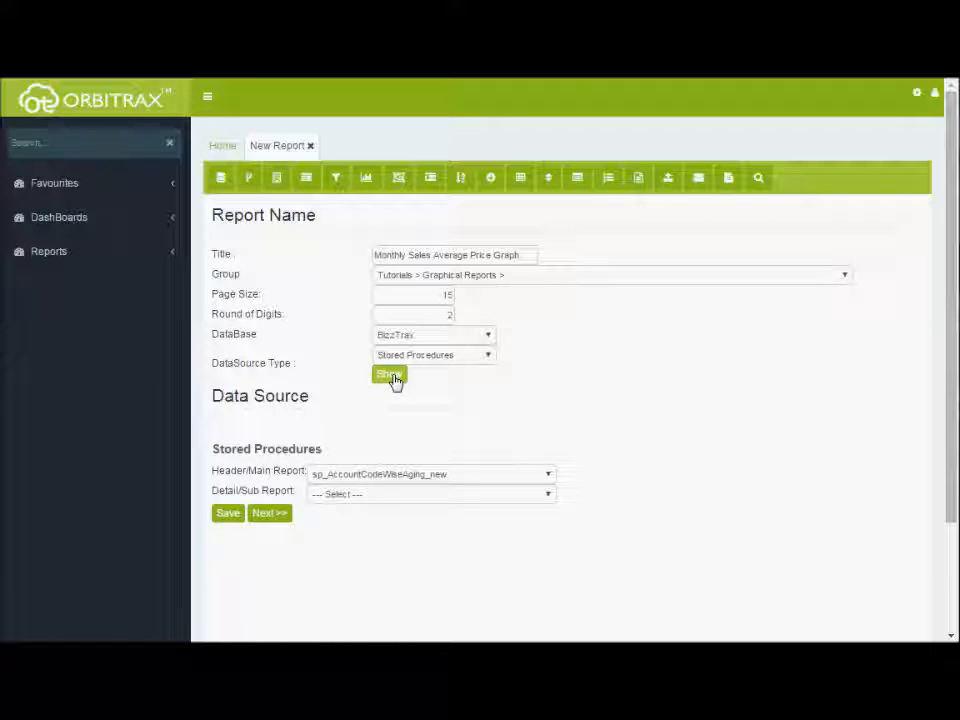
Choose sp_ActualSales as the header/main report procedure, leave the detail/sub report unselected, and save the data source
{"action": "left_click", "coordinate": [397, 484]}
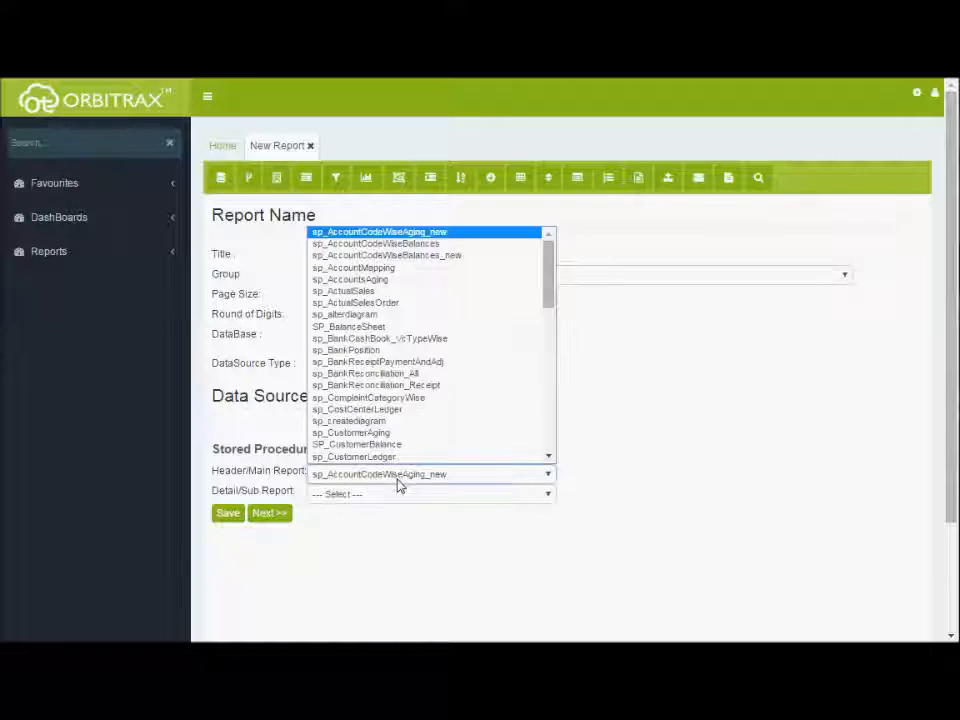
{"action": "left_click", "coordinate": [401, 294]}
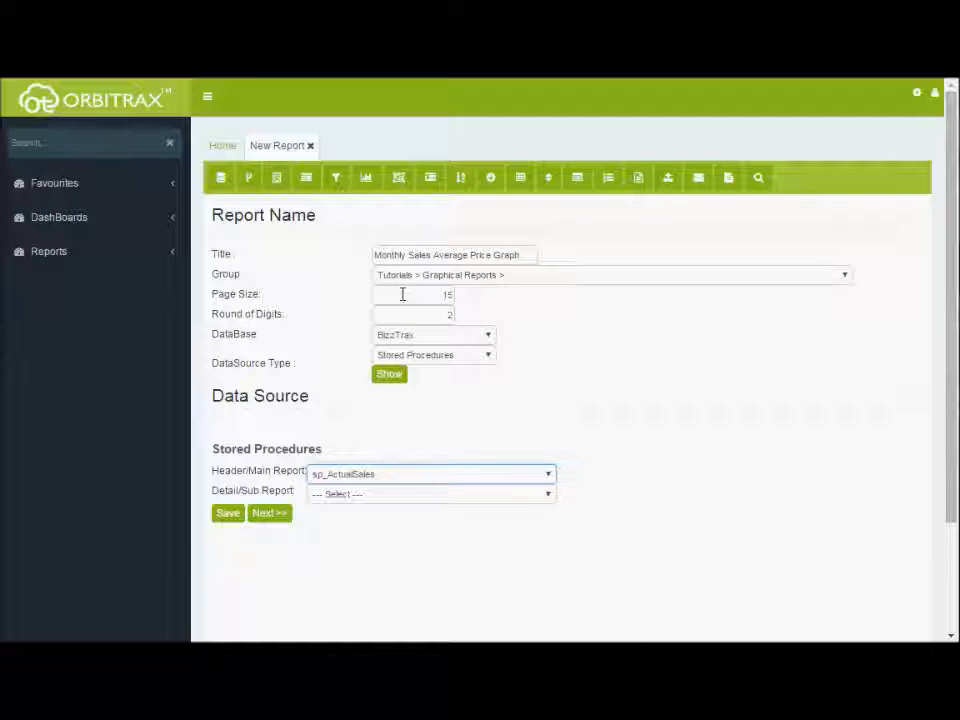
{"action": "left_click", "coordinate": [341, 496]}
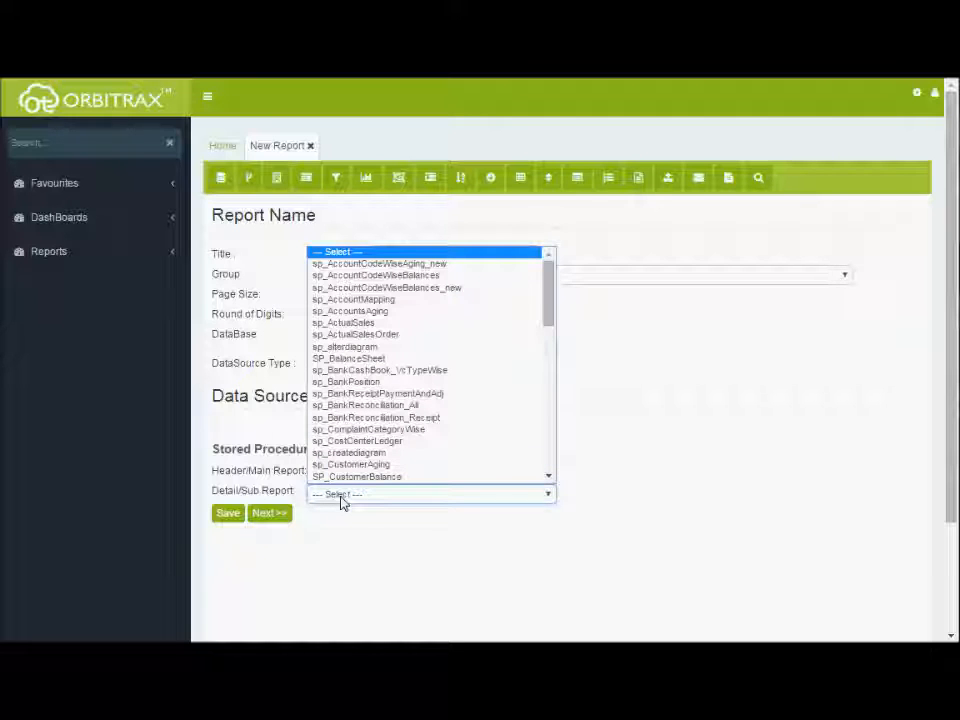
{"action": "left_click", "coordinate": [341, 496]}
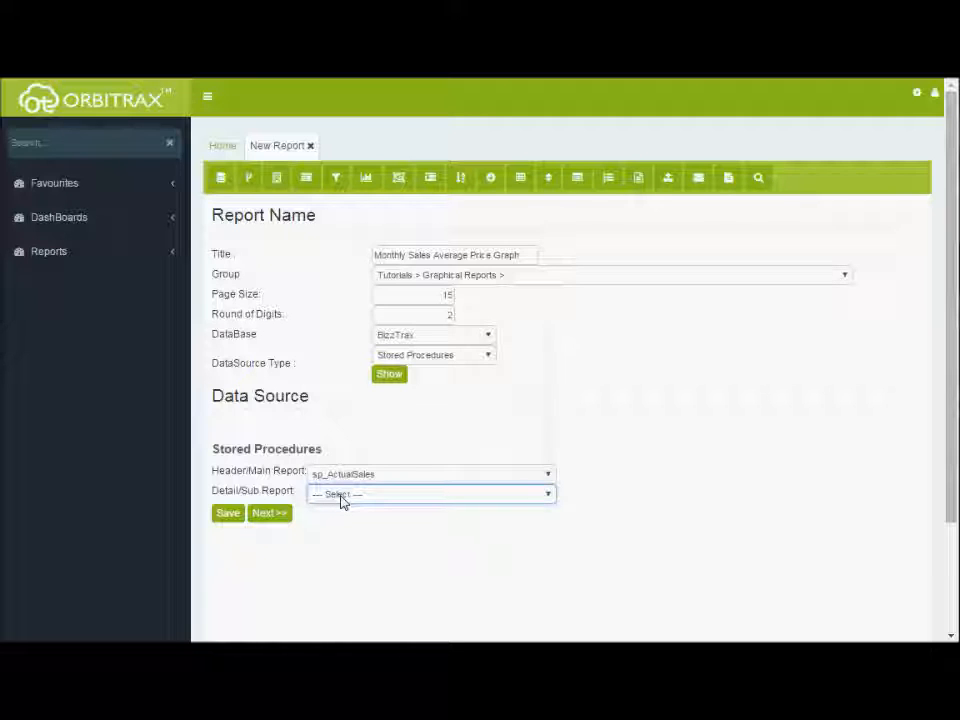
{"action": "left_click", "coordinate": [240, 516]}
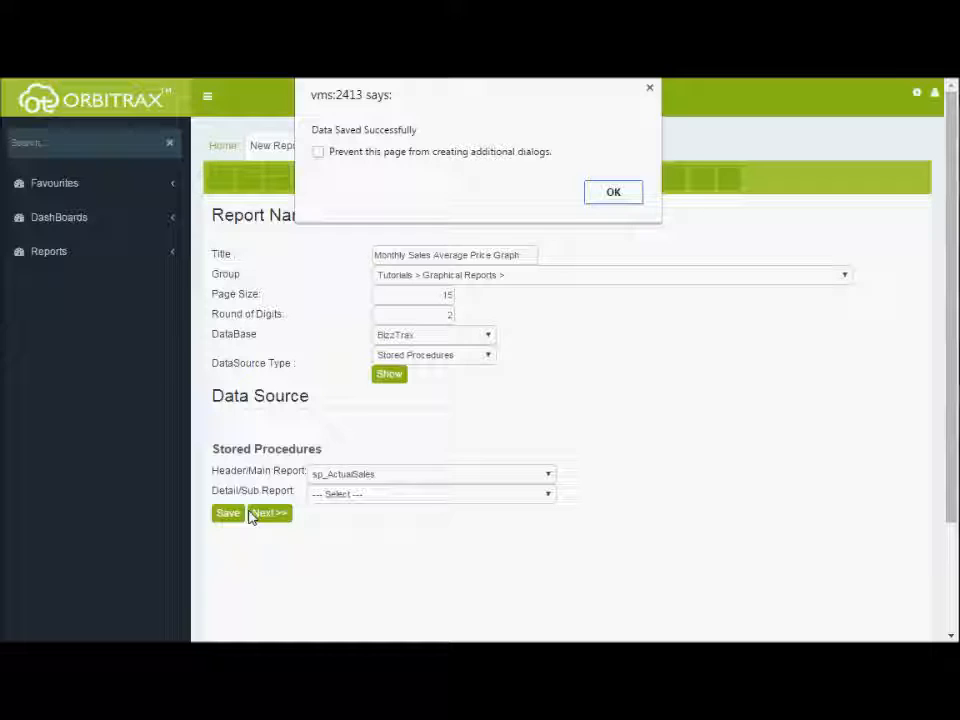
{"action": "left_click", "coordinate": [609, 197]}
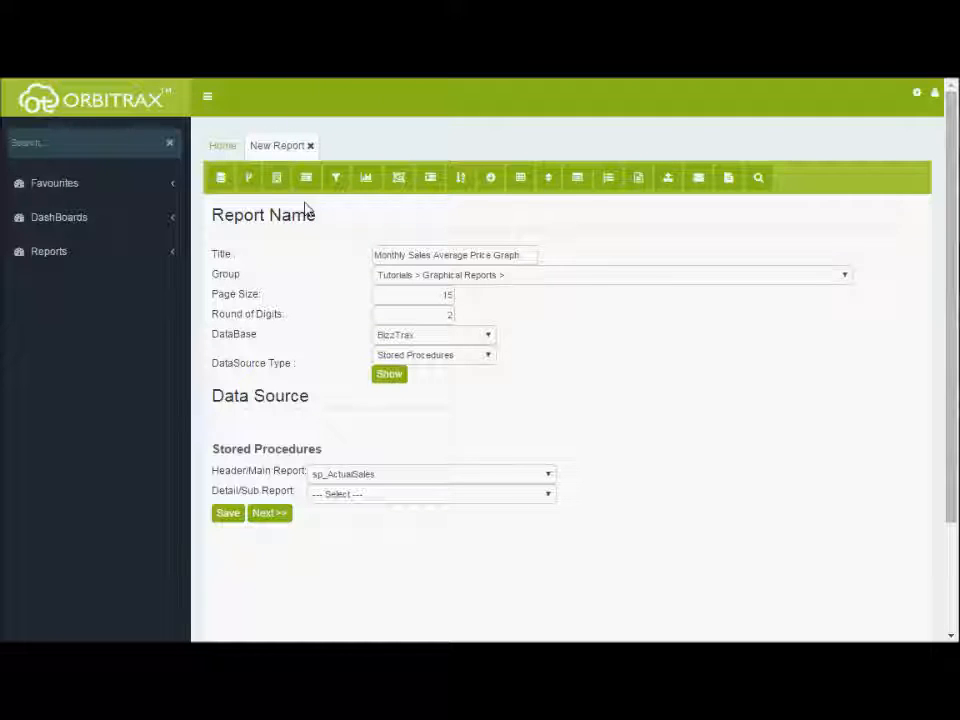
Set the report type to Chart and save it, skipping the report relation settings
{"action": "left_click", "coordinate": [249, 178]}
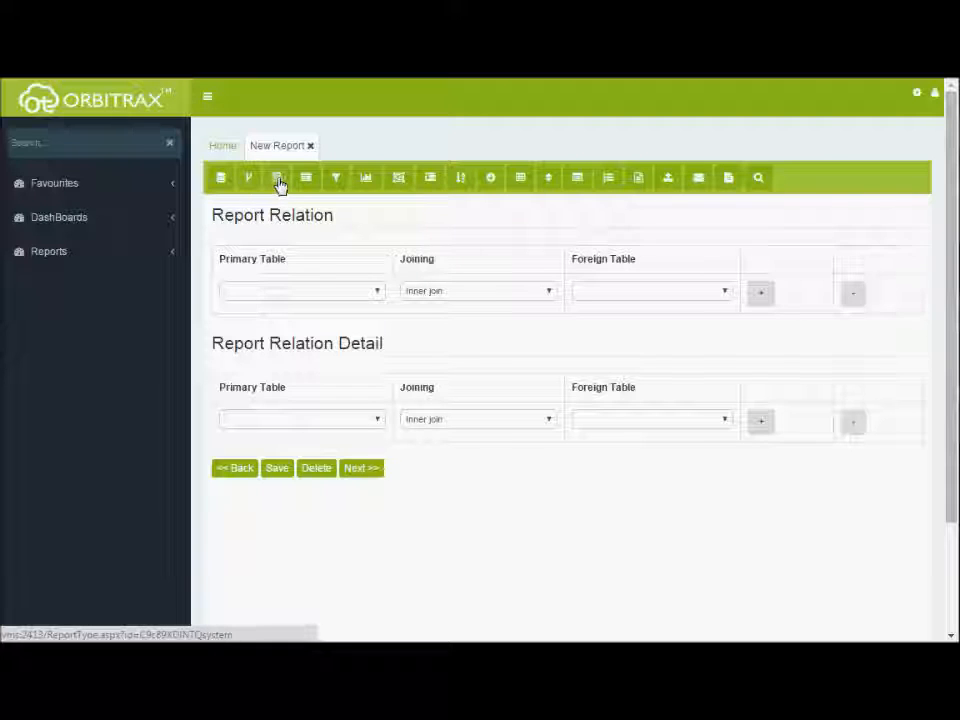
{"action": "left_click", "coordinate": [279, 185]}
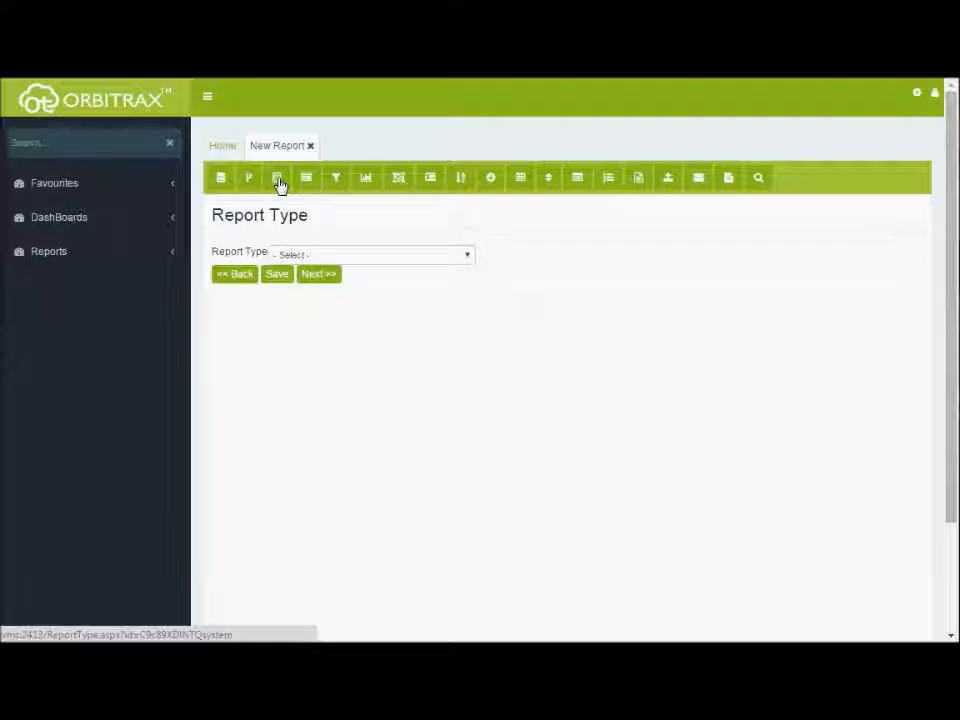
{"action": "left_click", "coordinate": [302, 256]}
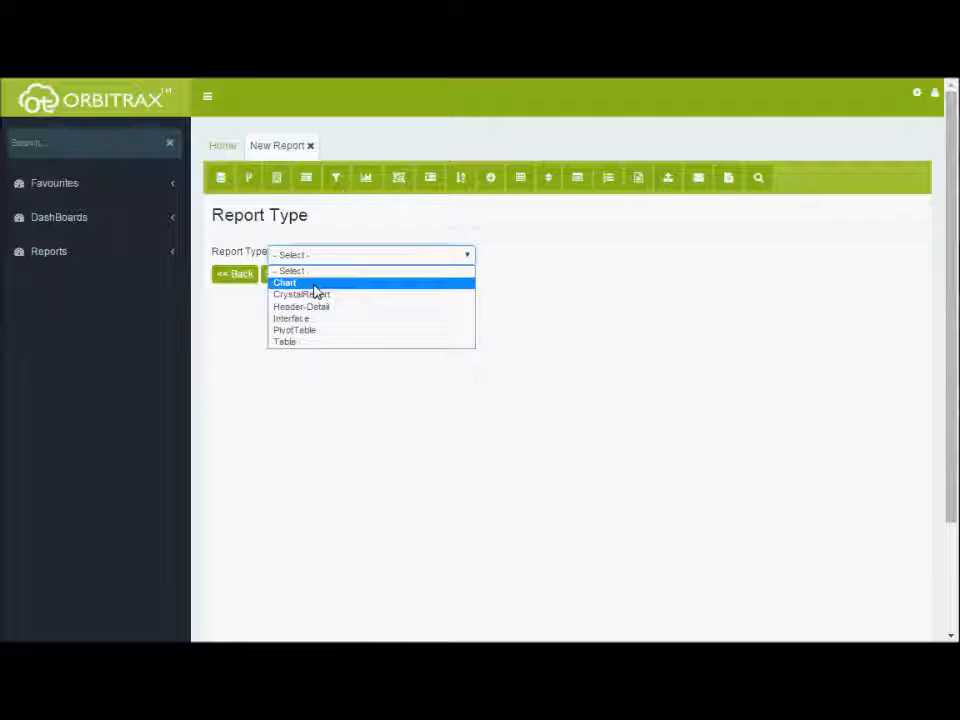
{"action": "left_click", "coordinate": [314, 287]}
{"action": "left_click", "coordinate": [282, 276]}
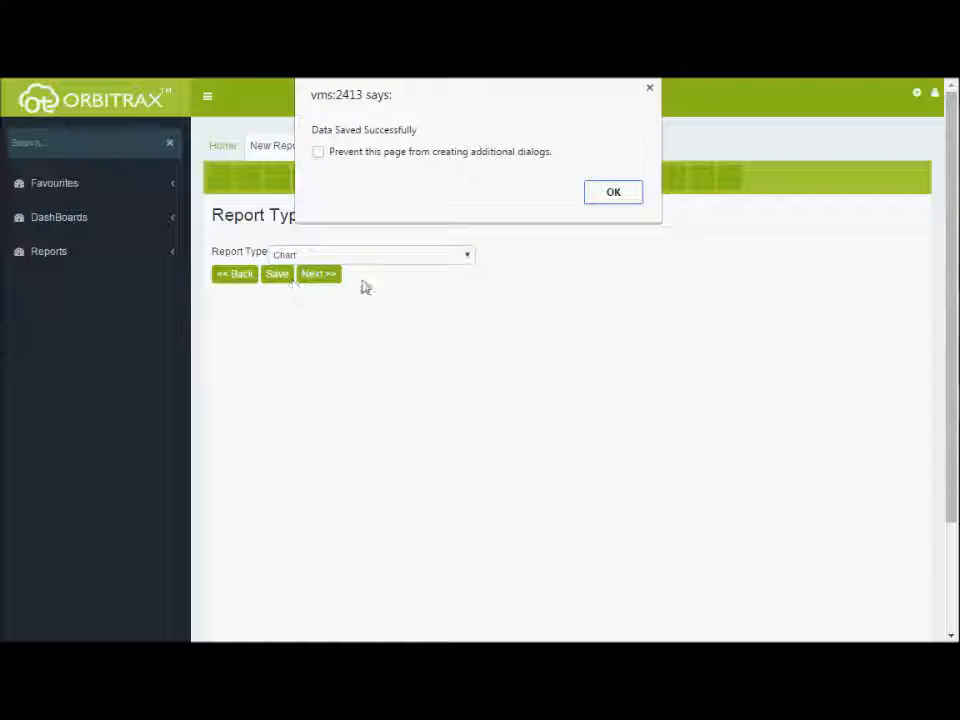
{"action": "left_click", "coordinate": [604, 195]}
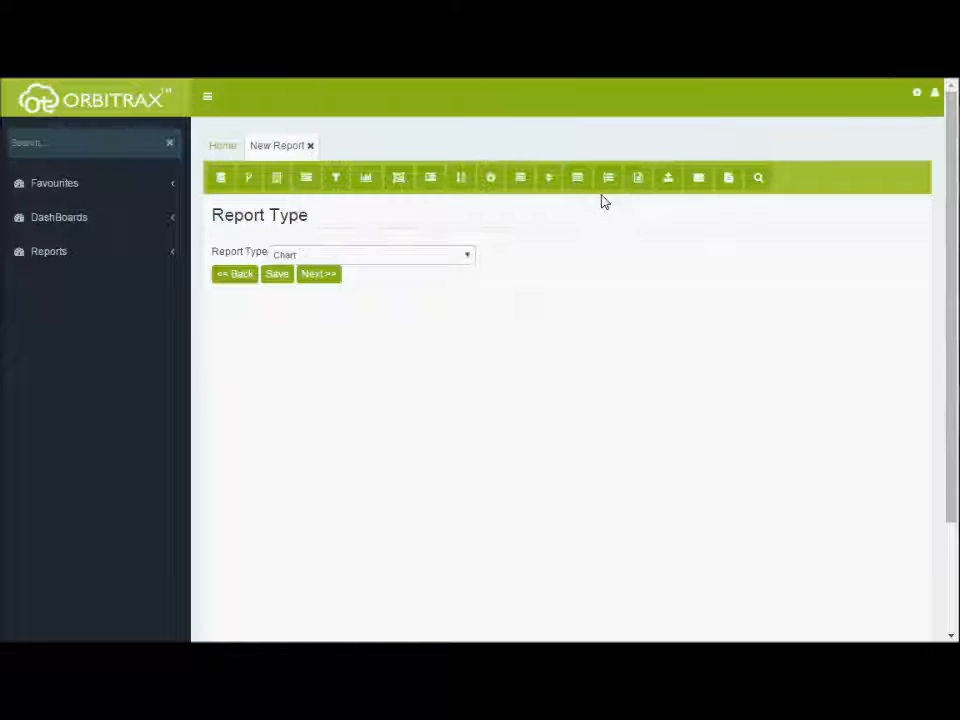
In the report's field selection, include the sp_ActualSales fields TranType, Title and MonthYear
{"action": "left_click", "coordinate": [313, 185]}
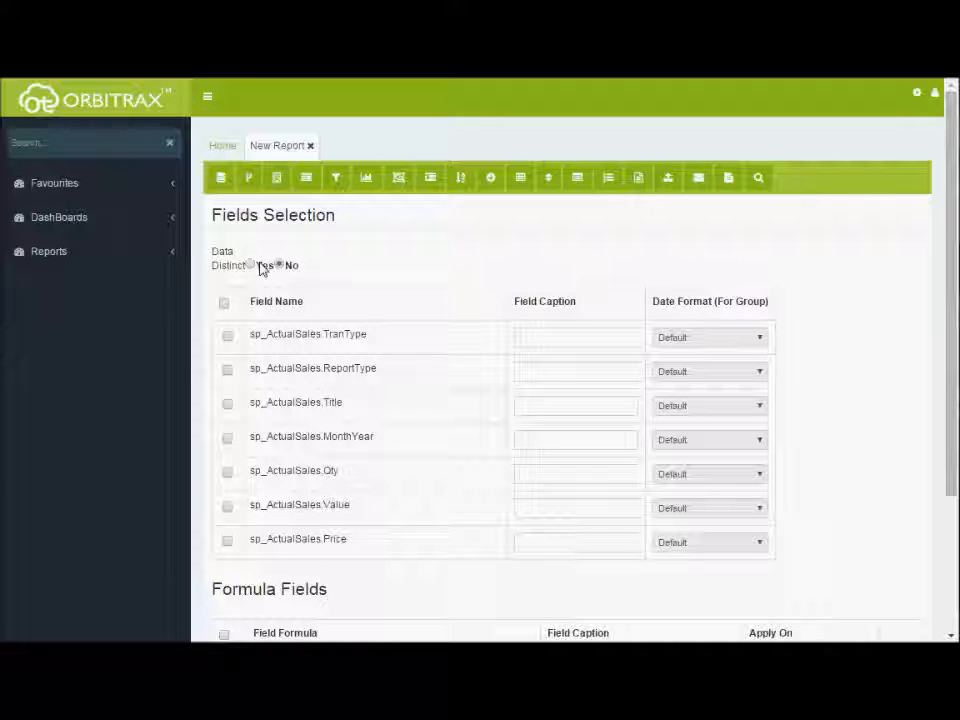
{"action": "left_click", "coordinate": [227, 337]}
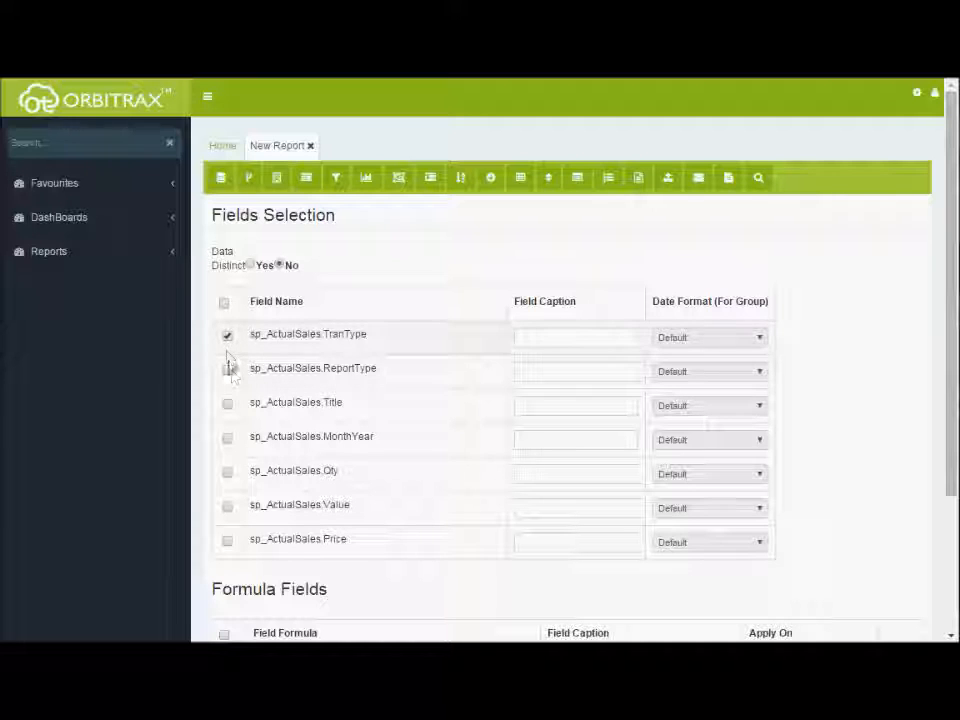
{"action": "left_click", "coordinate": [228, 405]}
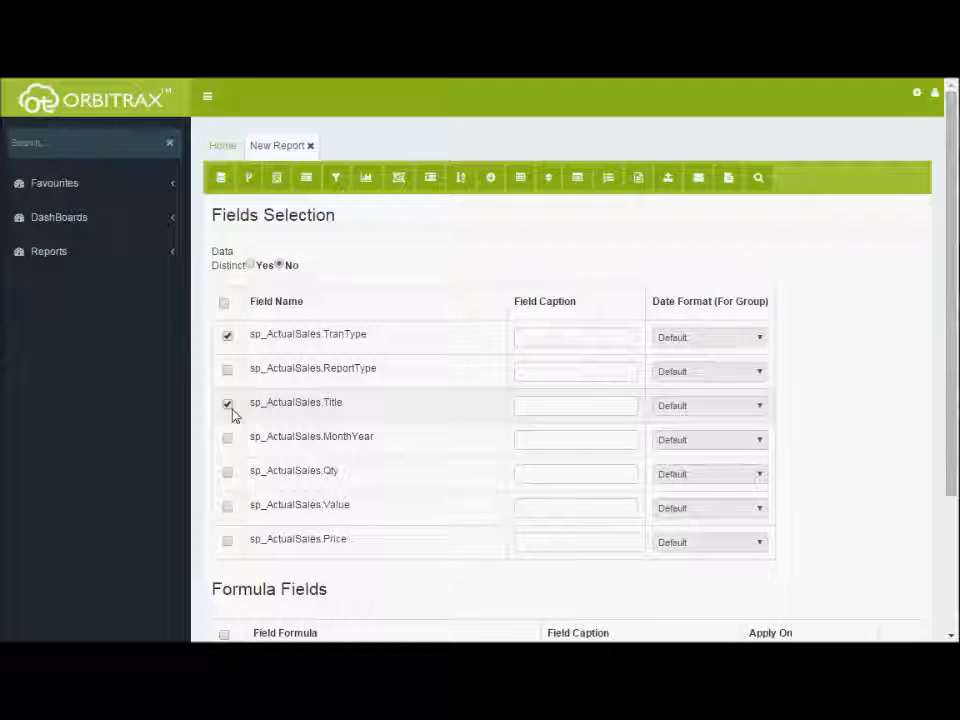
{"action": "left_click", "coordinate": [228, 440]}
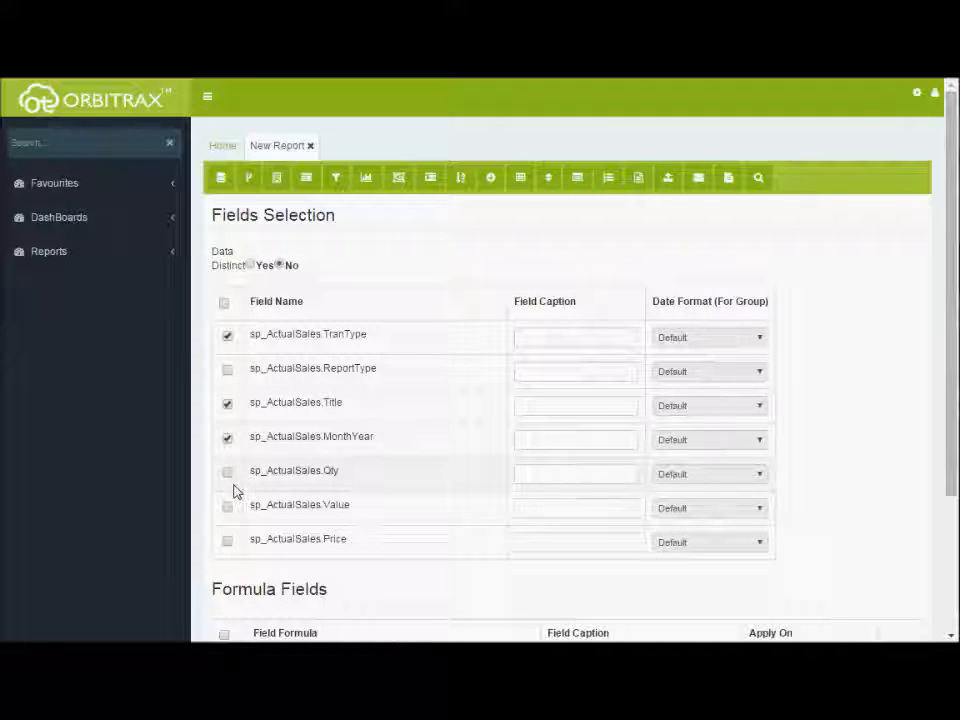
Enable a formula field and enter the formula [Value]/[Qty] from the stored procedure's field names
{"action": "scroll", "coordinate": [236, 480], "scroll_direction": "down", "scroll_amount": 3}
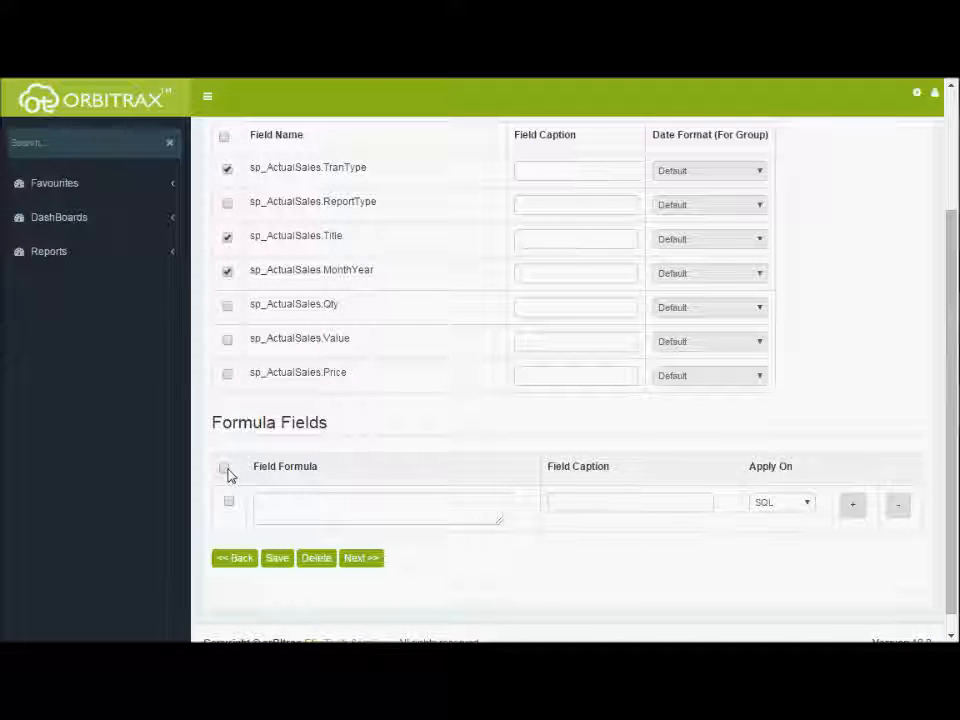
{"action": "left_click", "coordinate": [225, 469]}
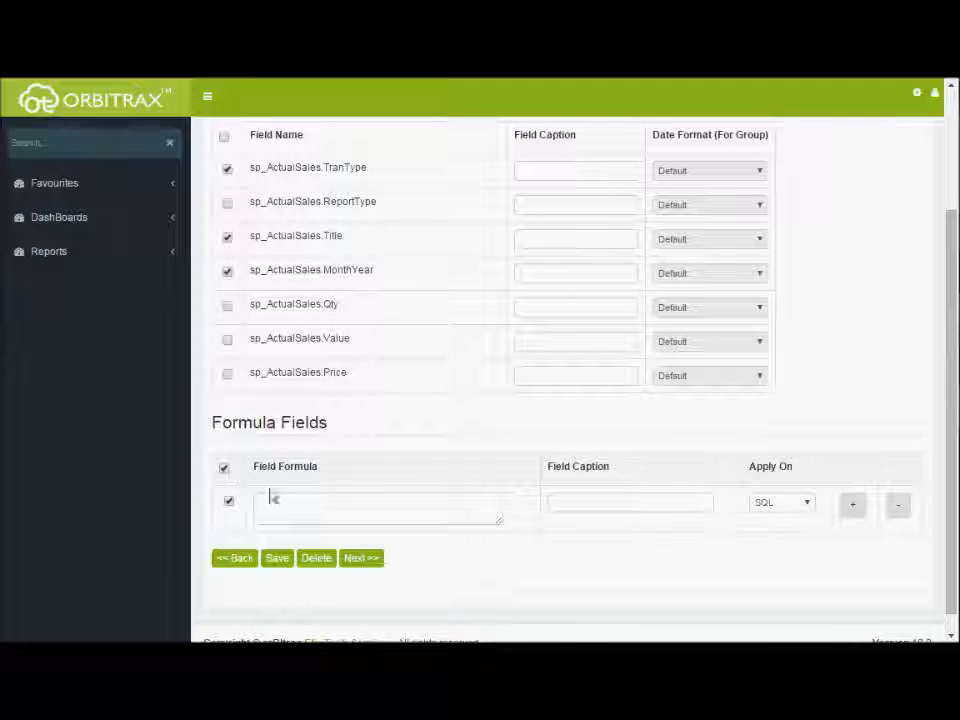
{"action": "left_click", "coordinate": [300, 500]}
{"action": "double_click", "coordinate": [336, 338]}
{"action": "left_click_drag", "start_coordinate": [336, 338], "coordinate": [298, 501]}
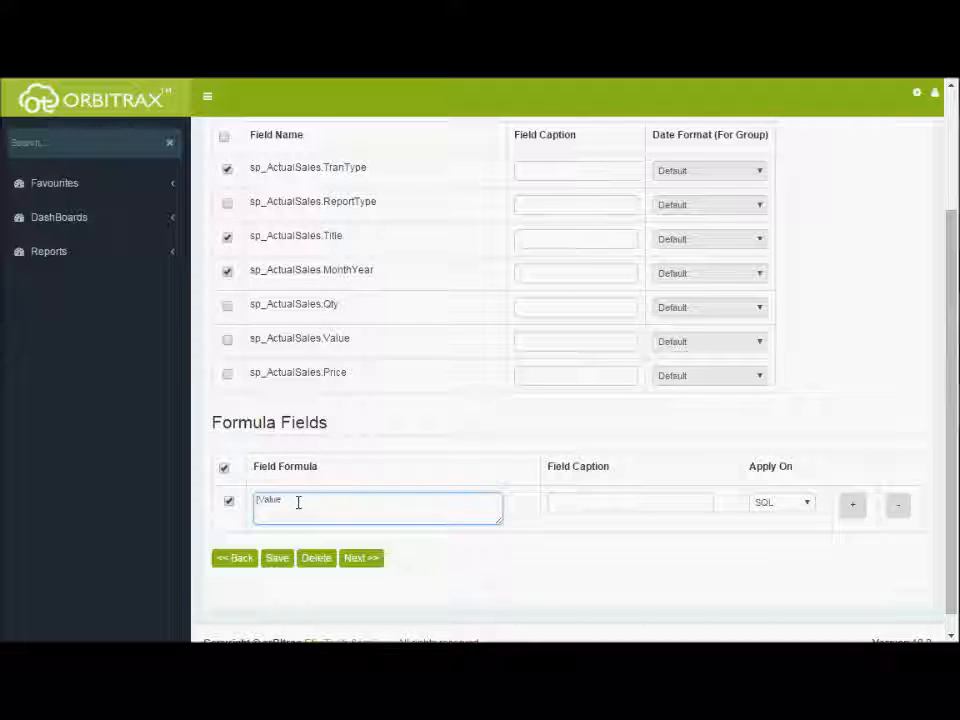
{"action": "type", "text": "]/"}
{"action": "double_click", "coordinate": [330, 304]}
{"action": "left_click_drag", "start_coordinate": [330, 304], "coordinate": [315, 514]}
{"action": "left_click", "coordinate": [315, 514]}
Caption the formula field Price, apply it on Grid, and save the field selection
{"action": "left_click", "coordinate": [575, 498]}
{"action": "type", "text": "Price"}
{"action": "left_click", "coordinate": [778, 505]}
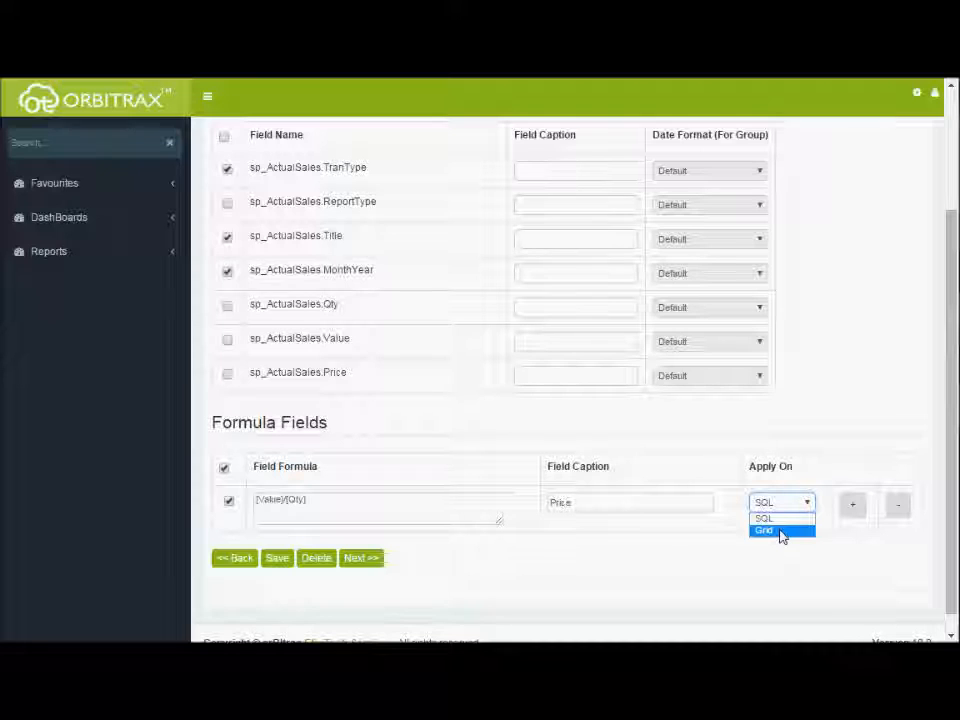
{"action": "left_click", "coordinate": [782, 531]}
{"action": "left_click", "coordinate": [279, 566]}
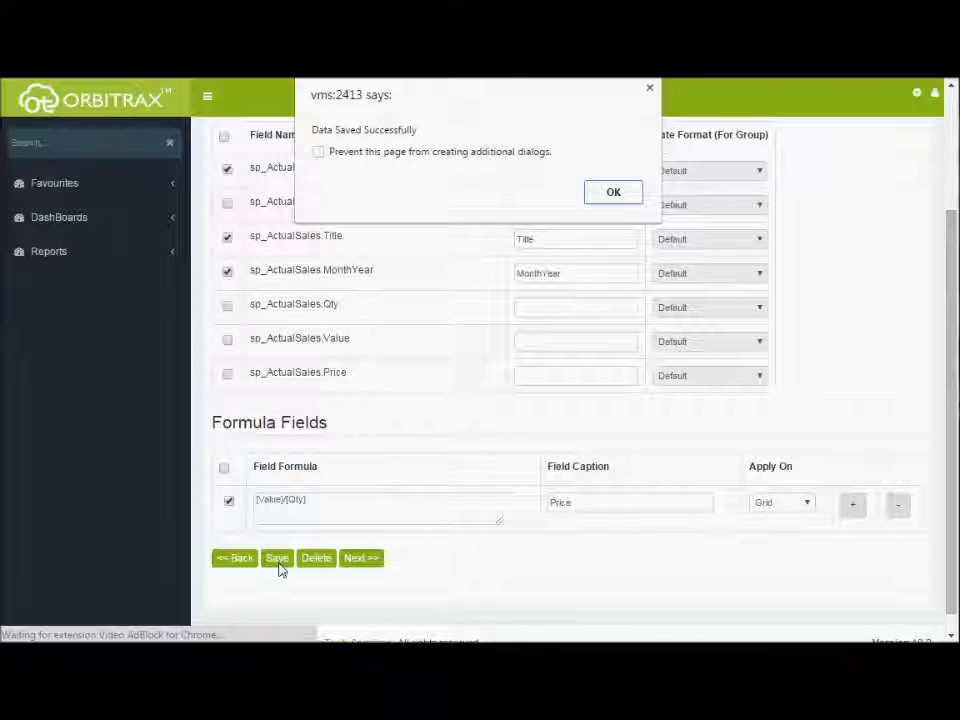
{"action": "left_click", "coordinate": [603, 197]}
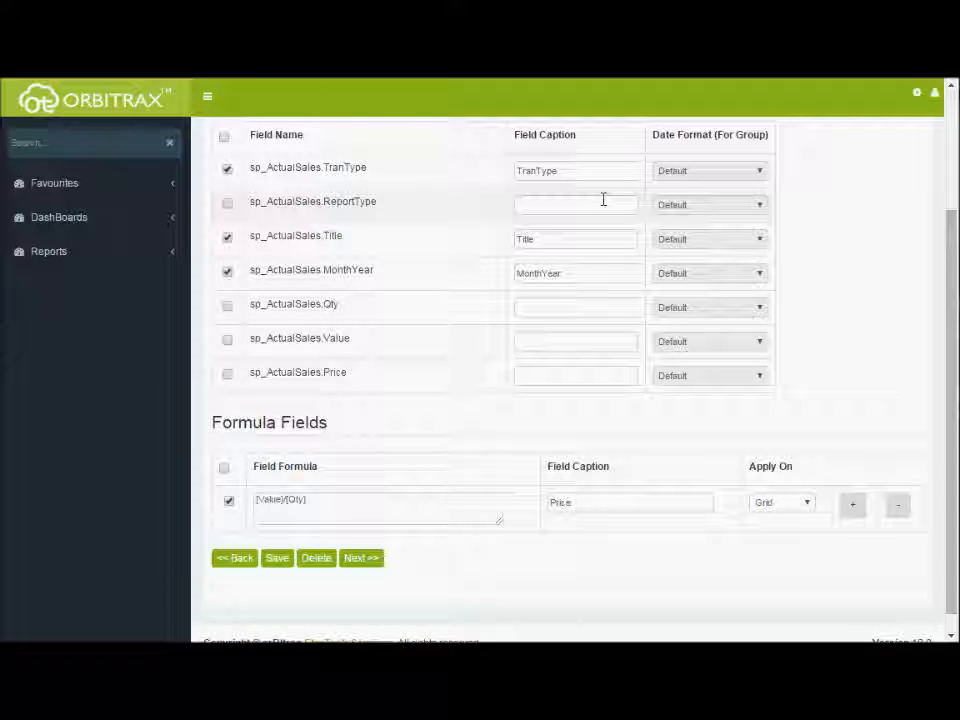
Skip the filteration settings and, in the chart setup, keep the type as Chart and set the X-axis to Title
{"action": "scroll", "coordinate": [605, 201], "scroll_direction": "up", "scroll_amount": 2}
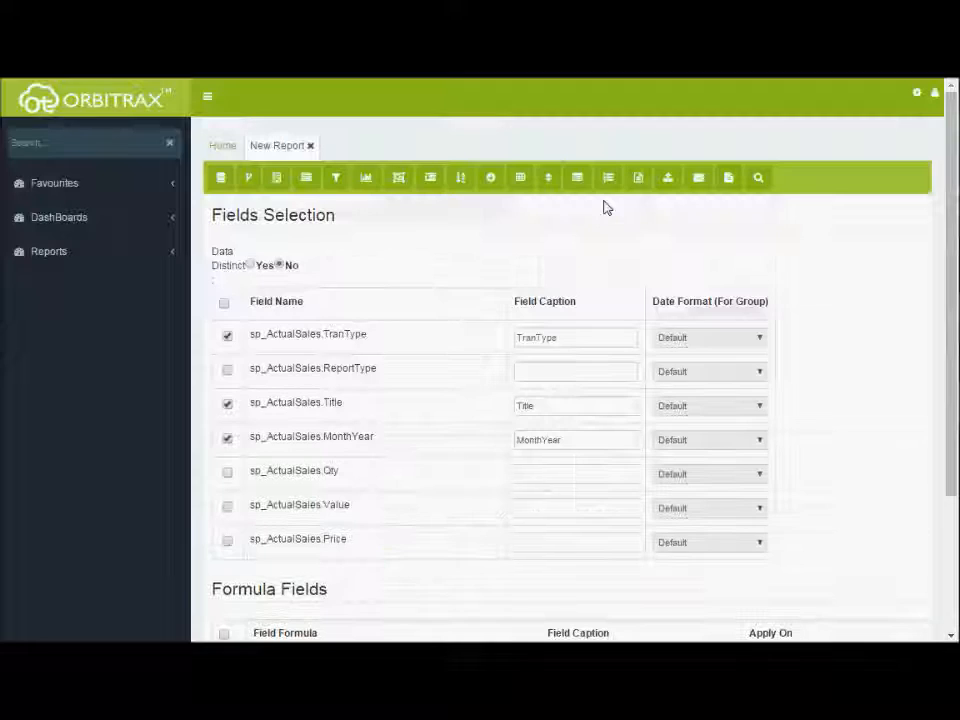
{"action": "left_click", "coordinate": [337, 178]}
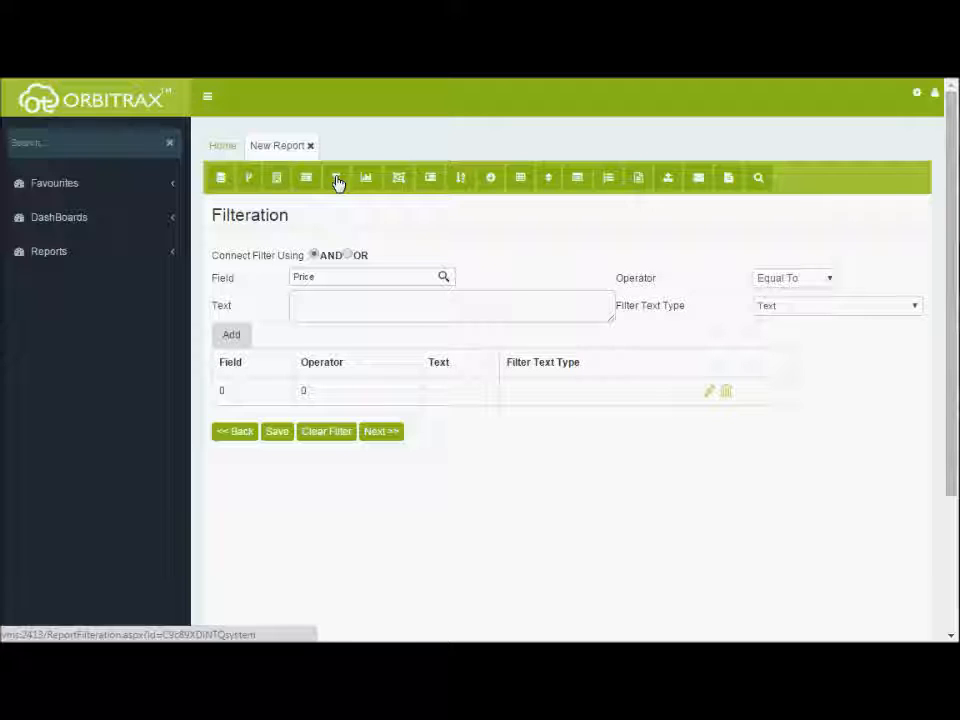
{"action": "left_click", "coordinate": [367, 178]}
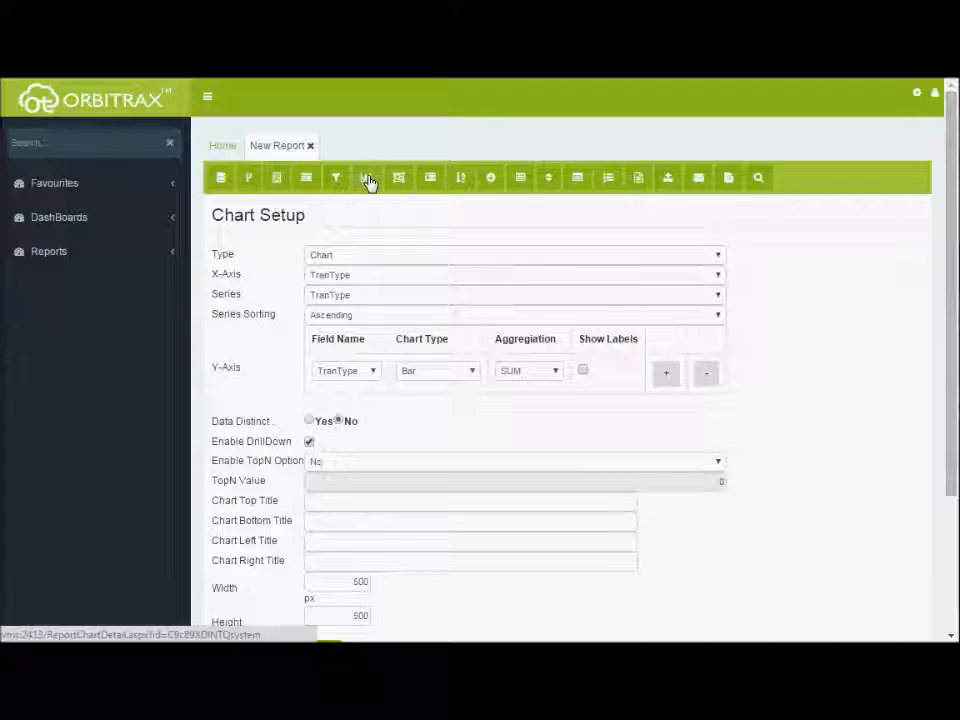
{"action": "left_click", "coordinate": [366, 255]}
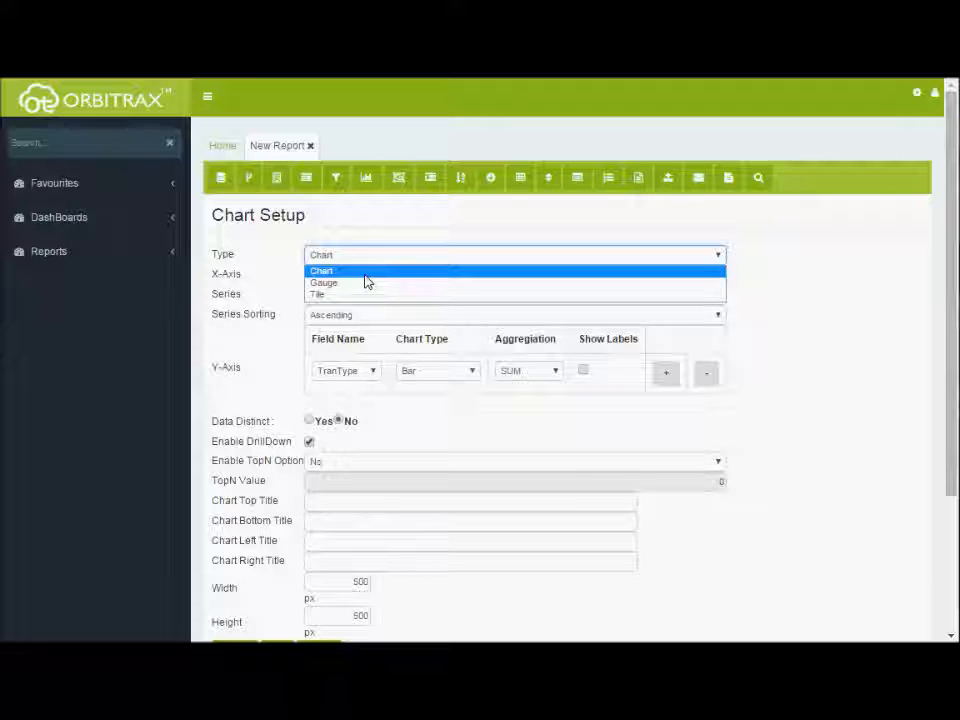
{"action": "left_click", "coordinate": [365, 277]}
{"action": "left_click", "coordinate": [365, 277]}
{"action": "left_click", "coordinate": [381, 304]}
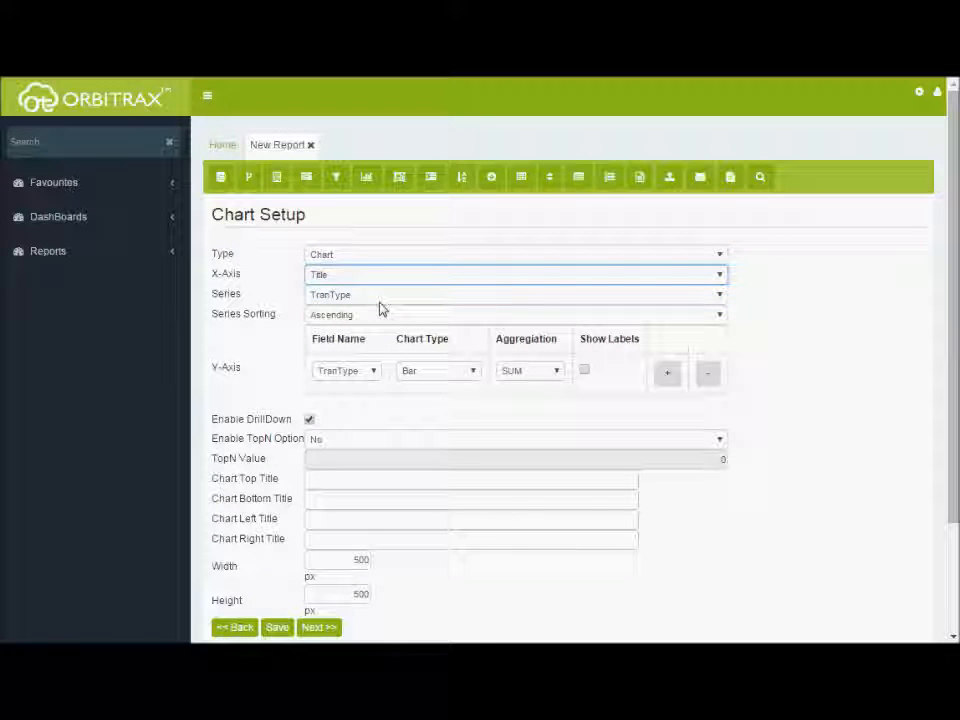
Set the chart's series to MonthYear with Ascending series sorting
{"action": "left_click", "coordinate": [386, 298]}
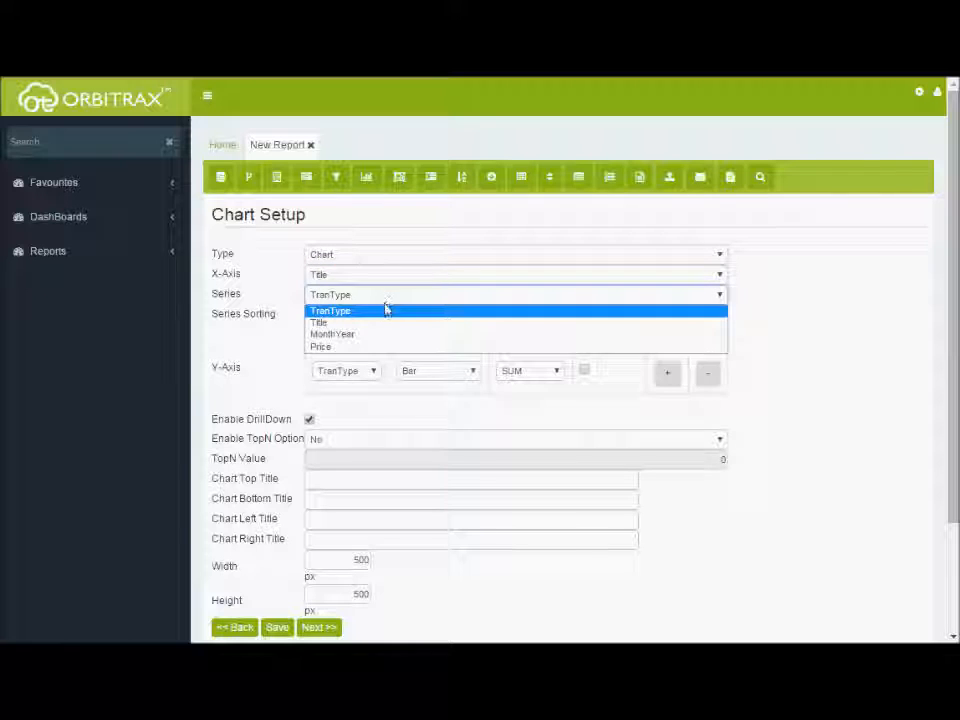
{"action": "left_click", "coordinate": [386, 336]}
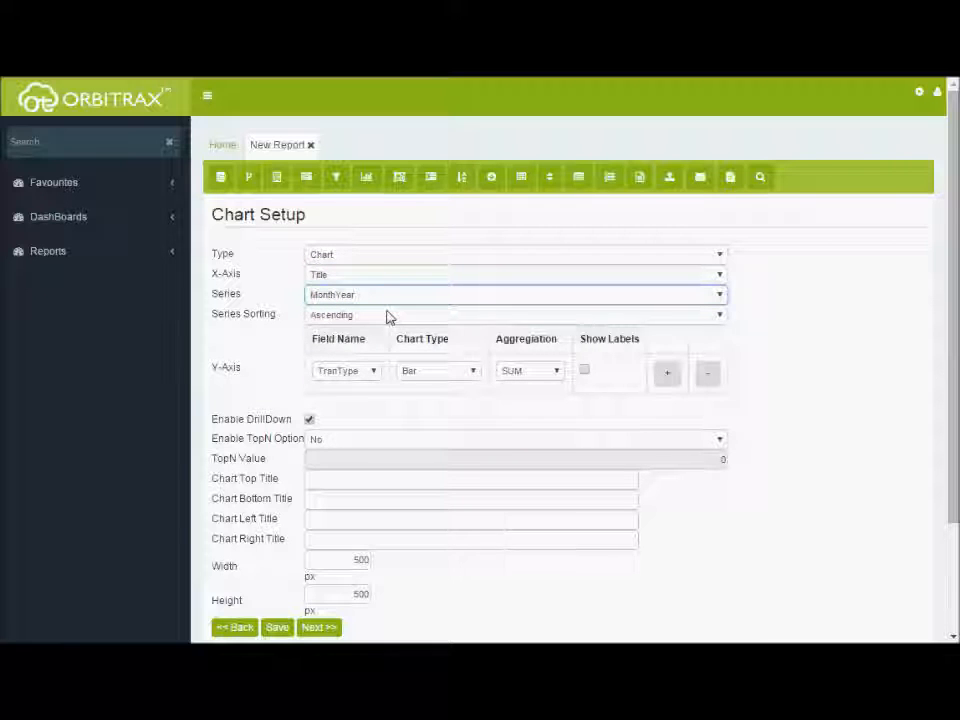
{"action": "left_click", "coordinate": [389, 316]}
{"action": "left_click", "coordinate": [388, 331]}
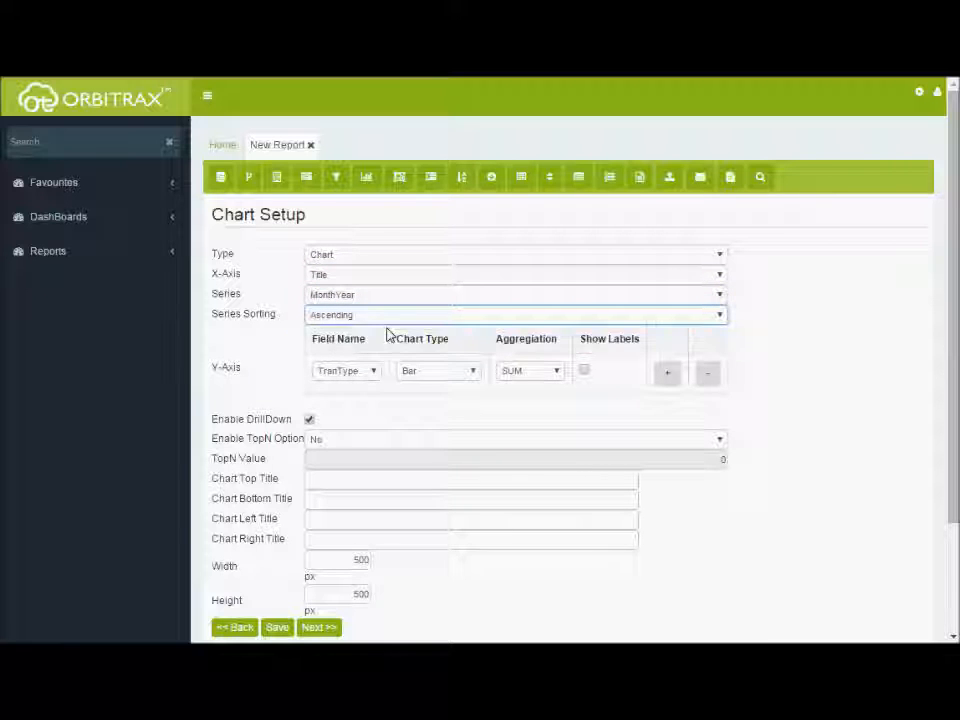
Configure a single Y-axis entry for Price as a Bar chart with SUM aggregation and labels shown
{"action": "left_click", "coordinate": [370, 376]}
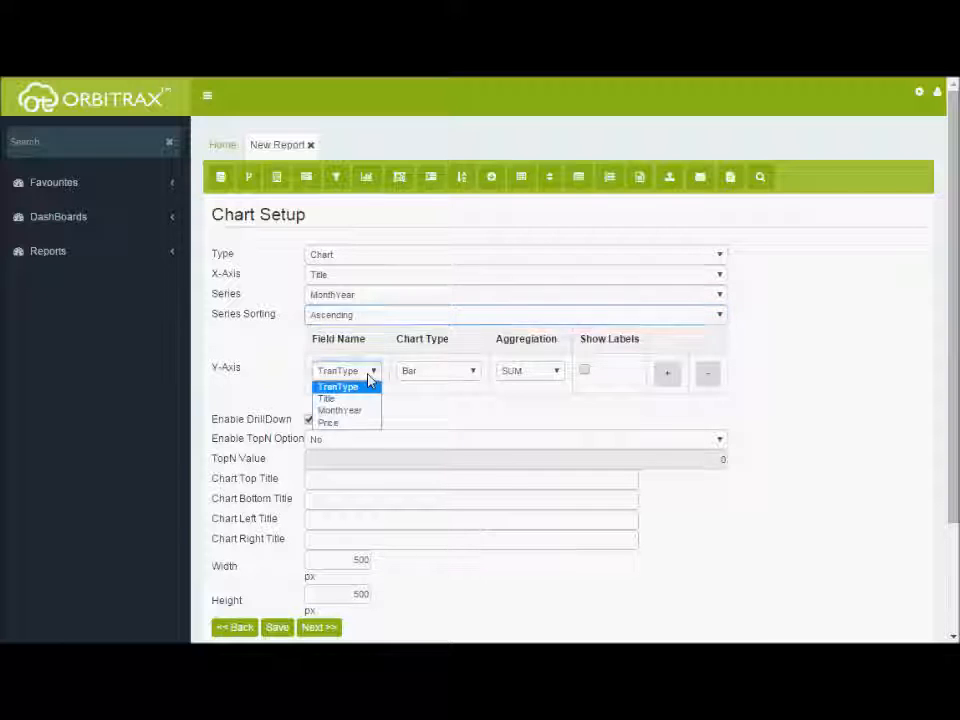
{"action": "left_click", "coordinate": [364, 424]}
{"action": "left_click", "coordinate": [439, 378]}
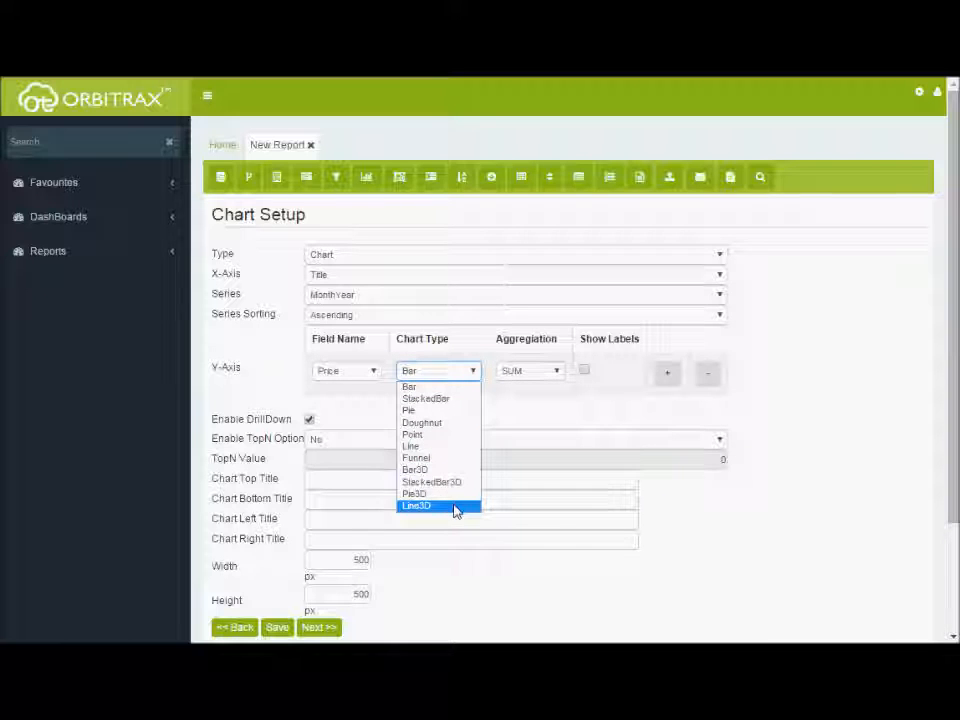
{"action": "left_click", "coordinate": [469, 388]}
{"action": "left_click", "coordinate": [516, 376]}
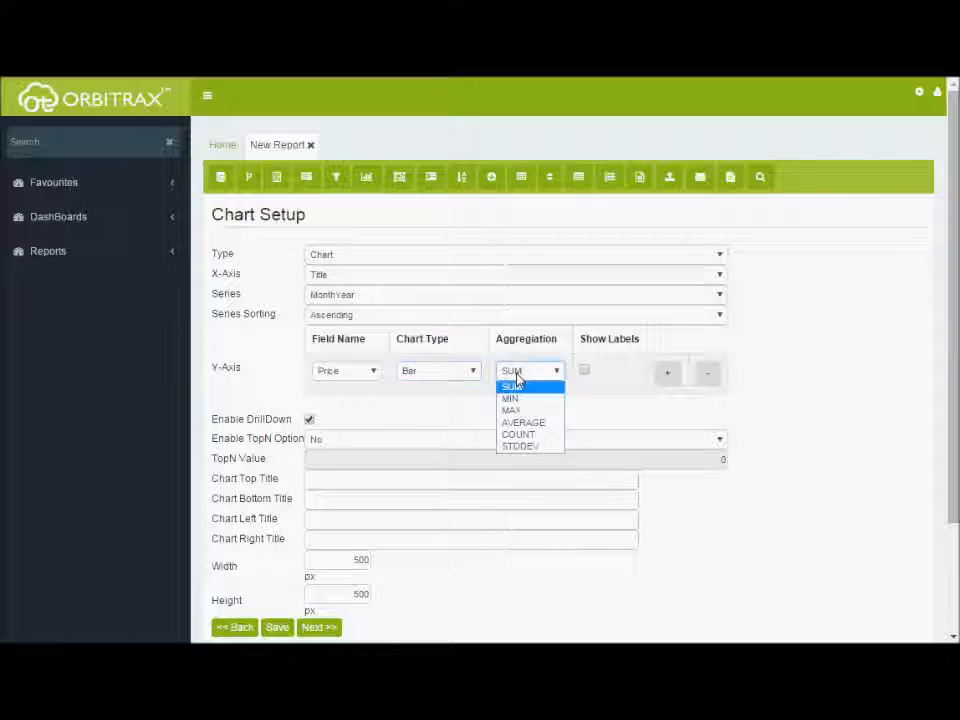
{"action": "left_click", "coordinate": [517, 390]}
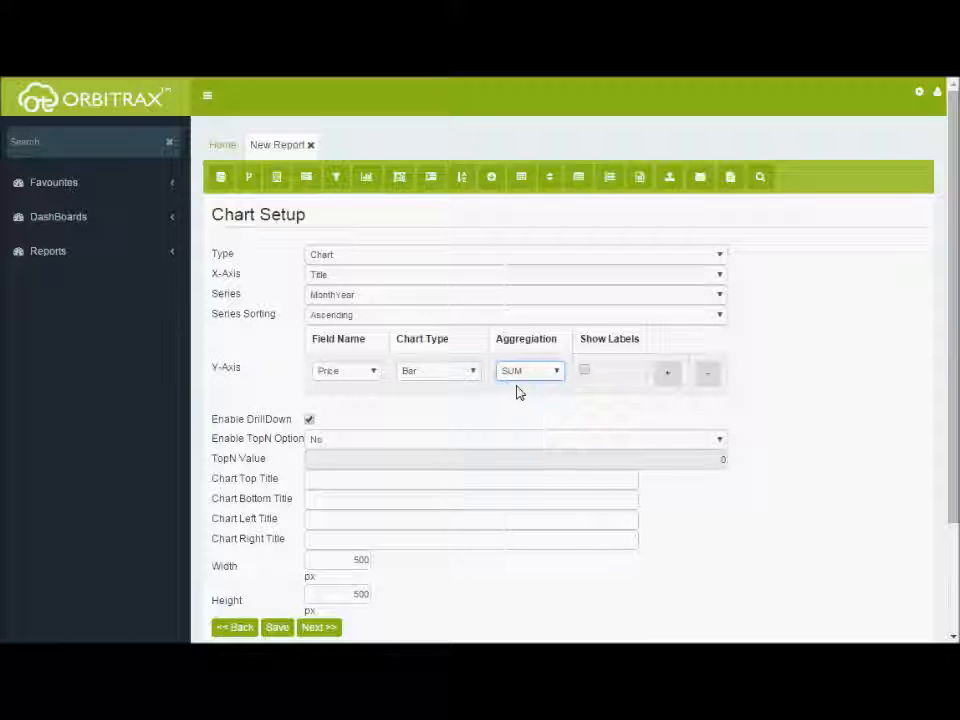
{"action": "left_click", "coordinate": [586, 373]}
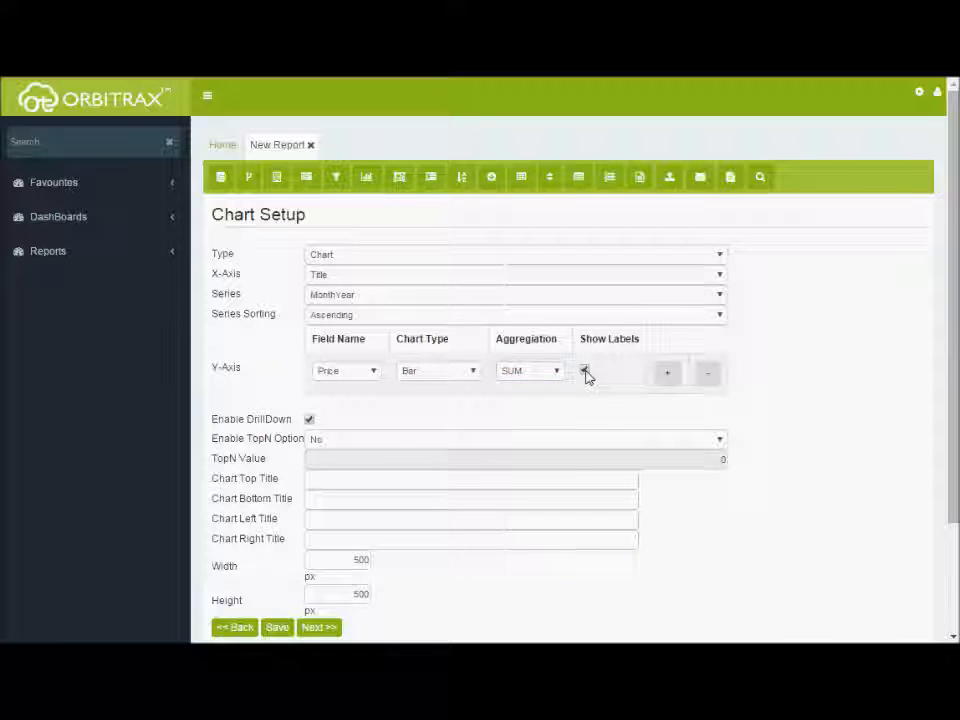
{"action": "left_click", "coordinate": [668, 374]}
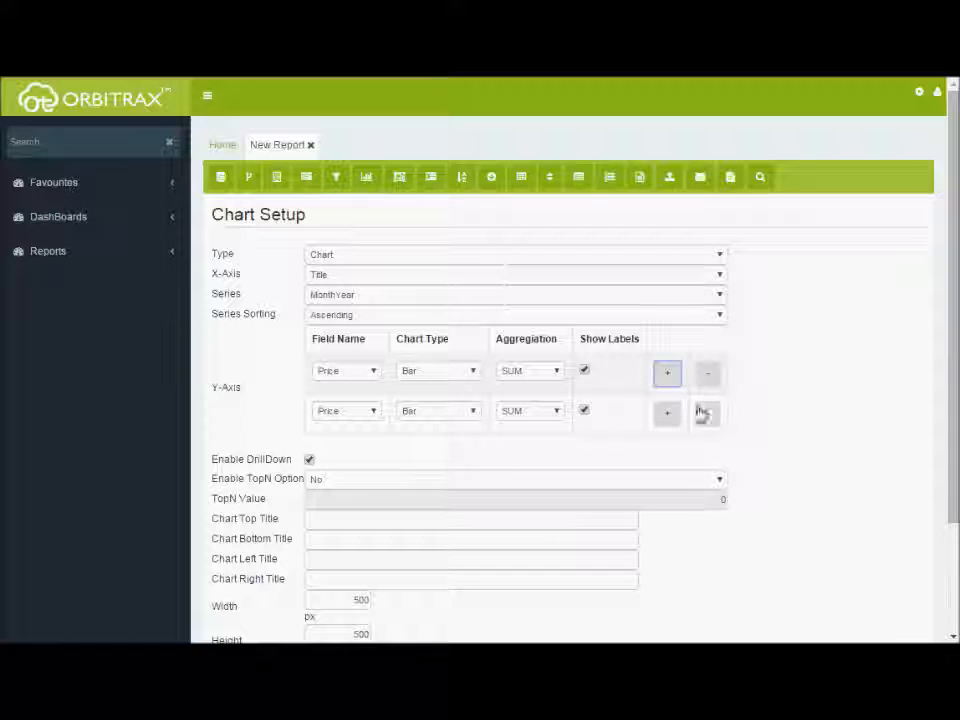
{"action": "left_click", "coordinate": [709, 418]}
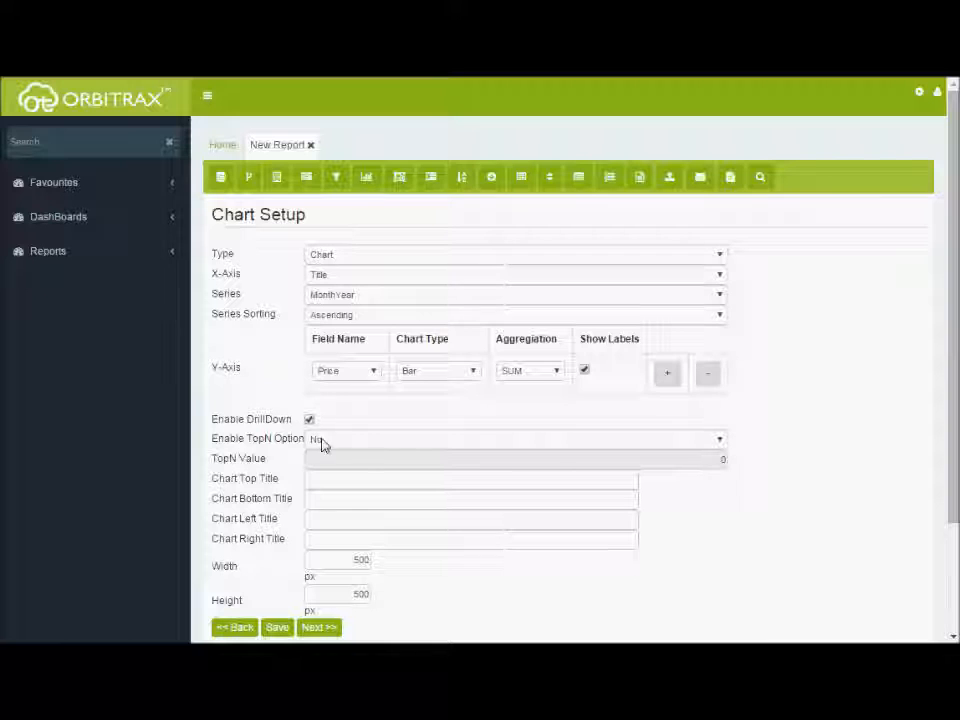
Set the chart's TopN option to TopN including others with a TopN value of 5
{"action": "left_click", "coordinate": [371, 443]}
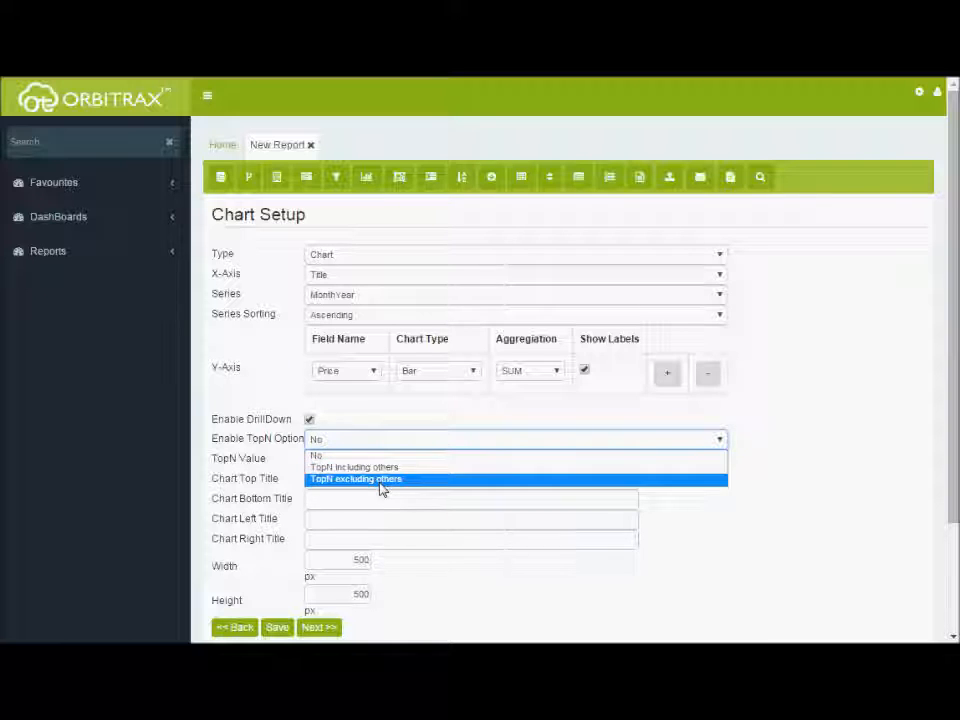
{"action": "left_click", "coordinate": [386, 467]}
{"action": "left_click", "coordinate": [619, 460]}
{"action": "type", "text": "5"}
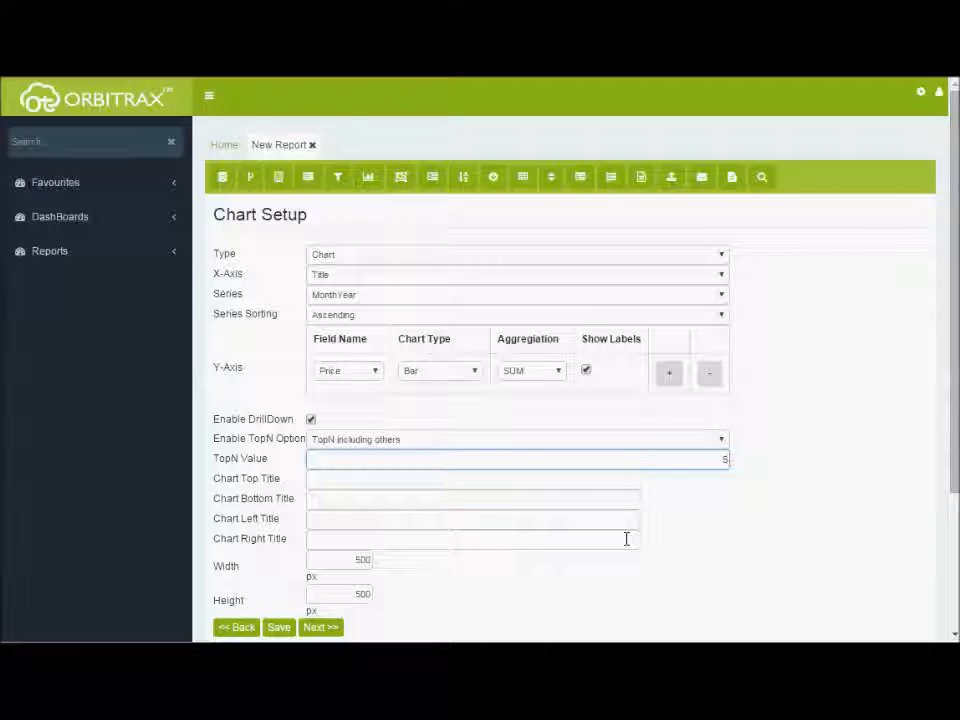
Set the chart's width and height to 450 px each and save the chart setup
{"action": "double_click", "coordinate": [364, 561]}
{"action": "key", "text": "BackSpace"}
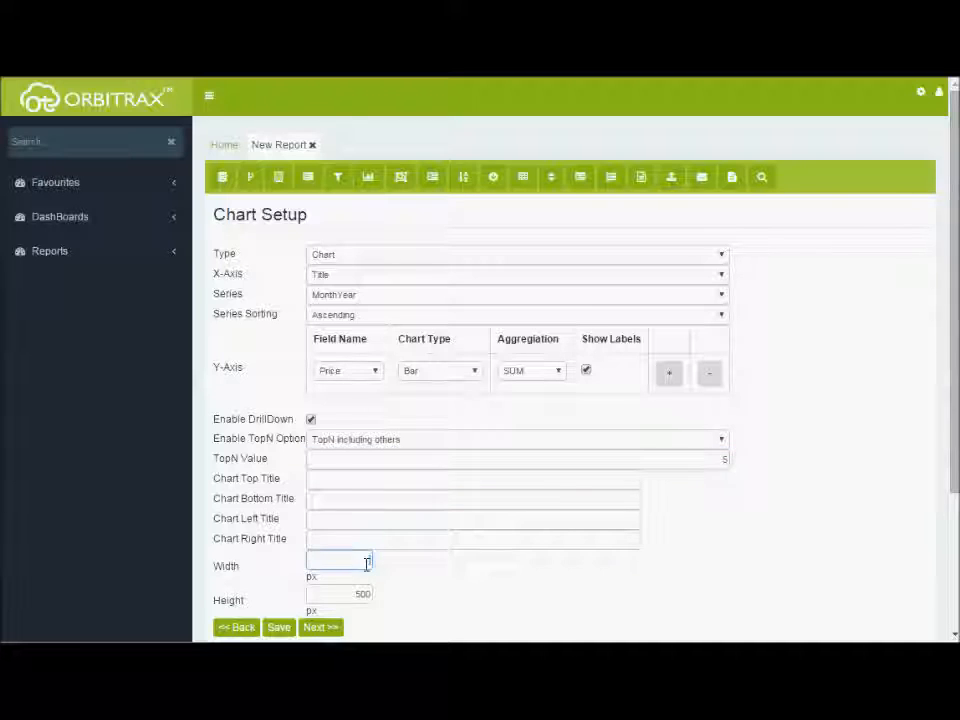
{"action": "type", "text": "450"}
{"action": "double_click", "coordinate": [363, 595]}
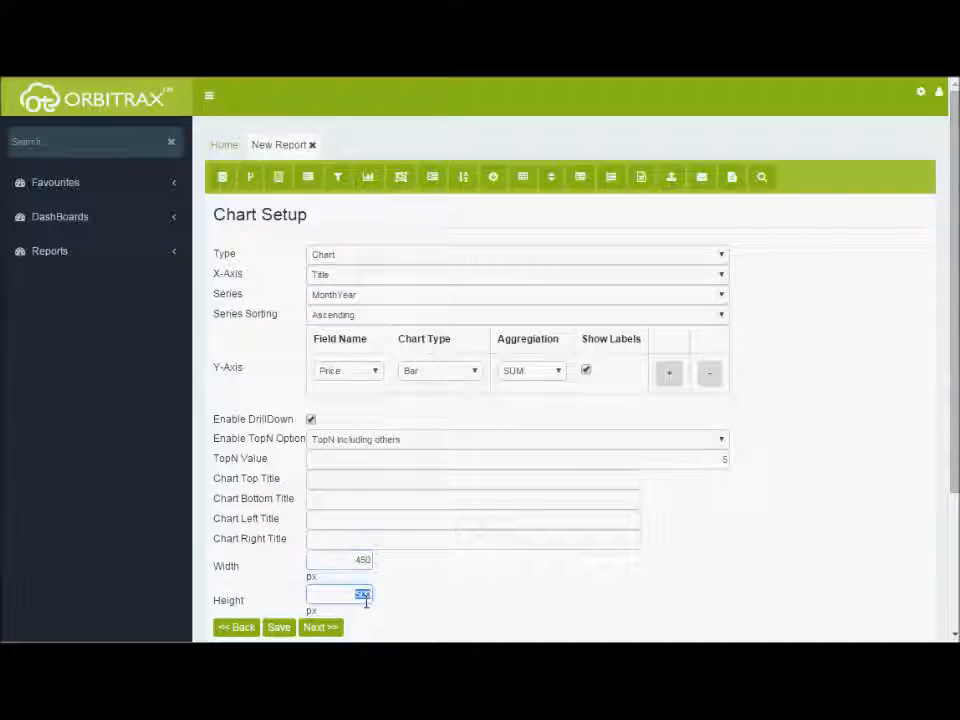
{"action": "type", "text": "450"}
{"action": "left_click", "coordinate": [278, 628]}
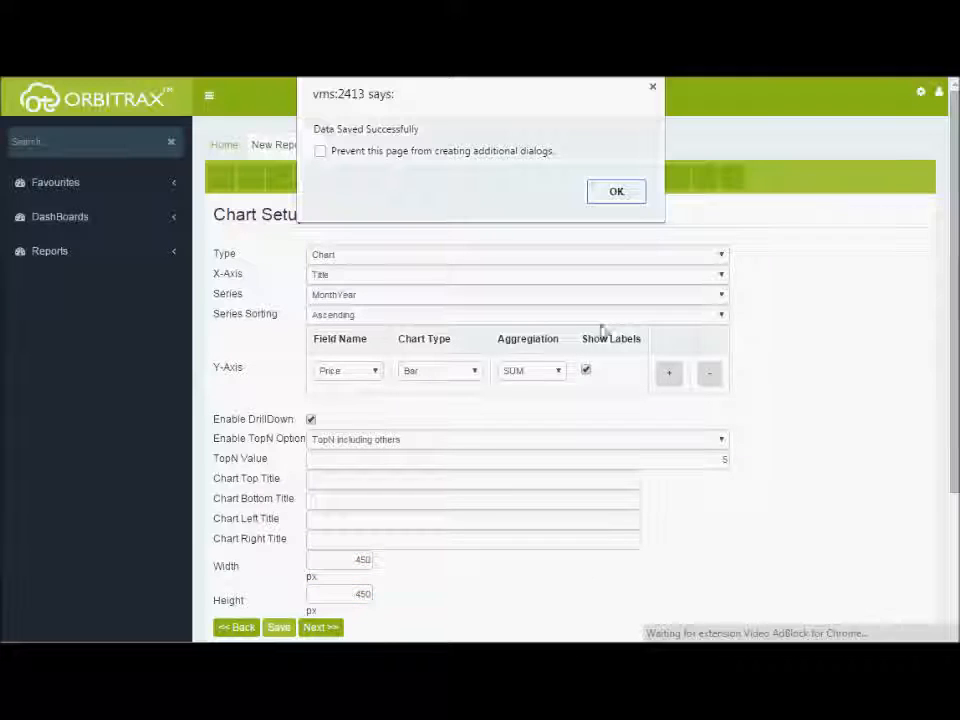
{"action": "left_click", "coordinate": [630, 195]}
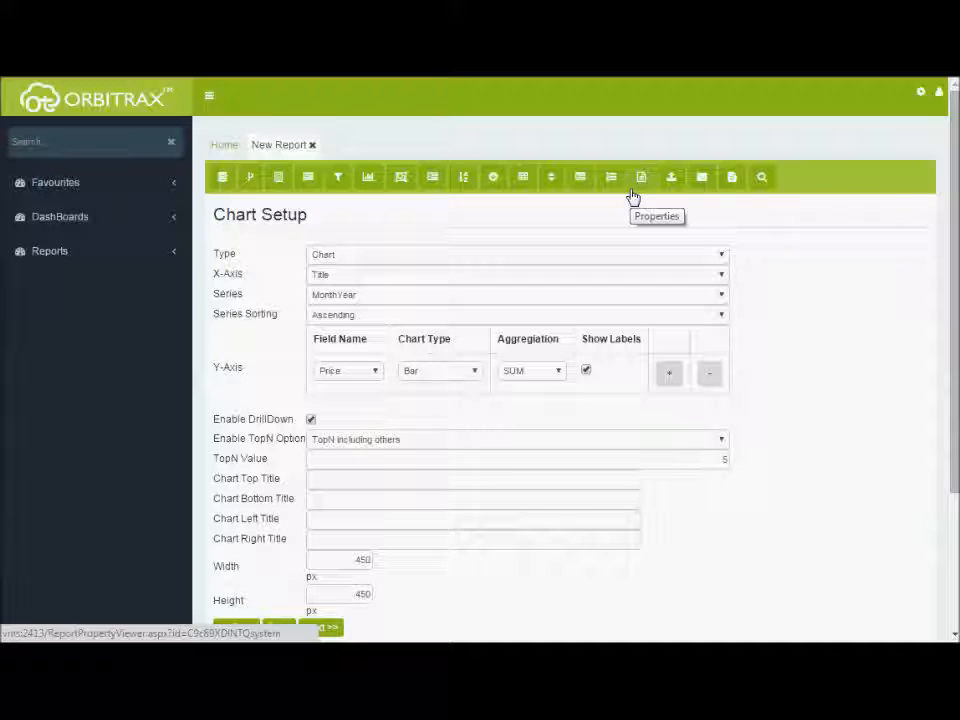
Add a summary on the Price field with the Average condition and save the summaries
{"action": "left_click", "coordinate": [408, 185]}
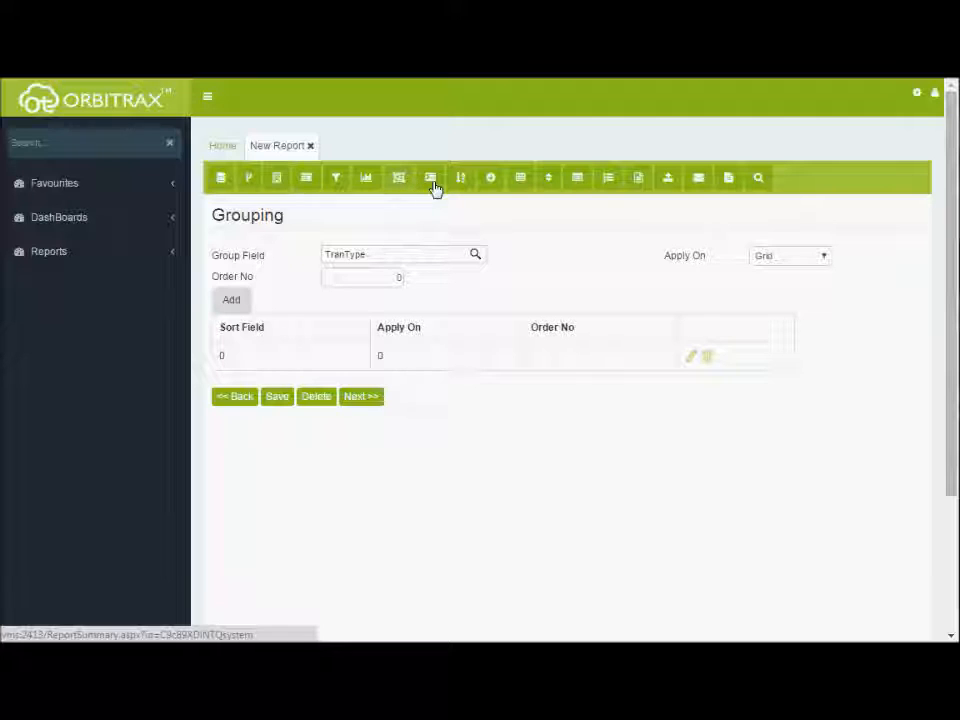
{"action": "left_click", "coordinate": [432, 180]}
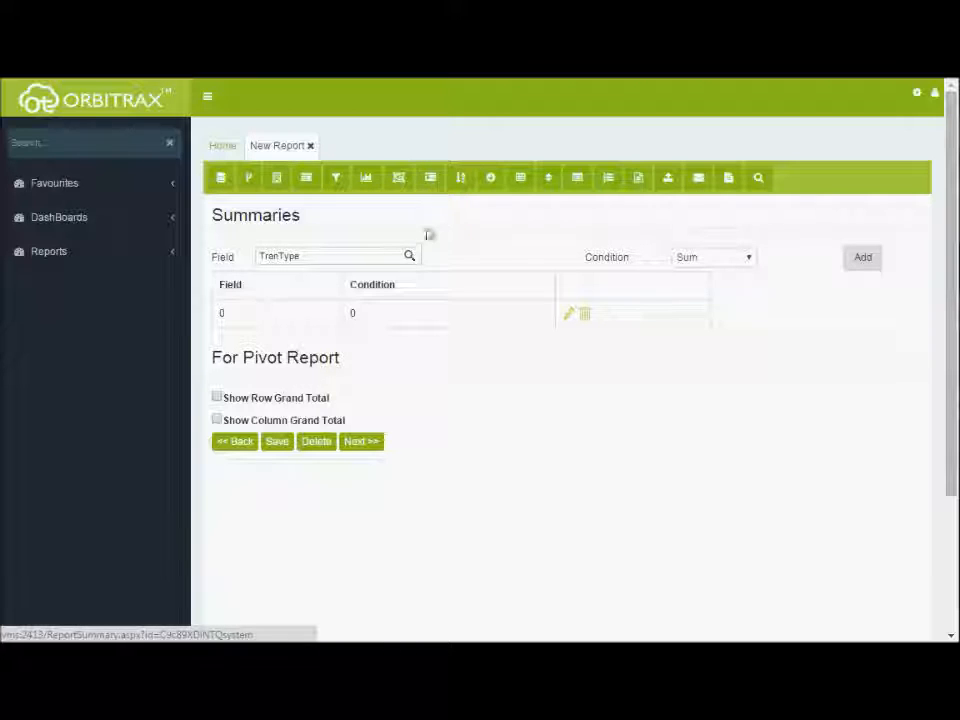
{"action": "left_click", "coordinate": [413, 258]}
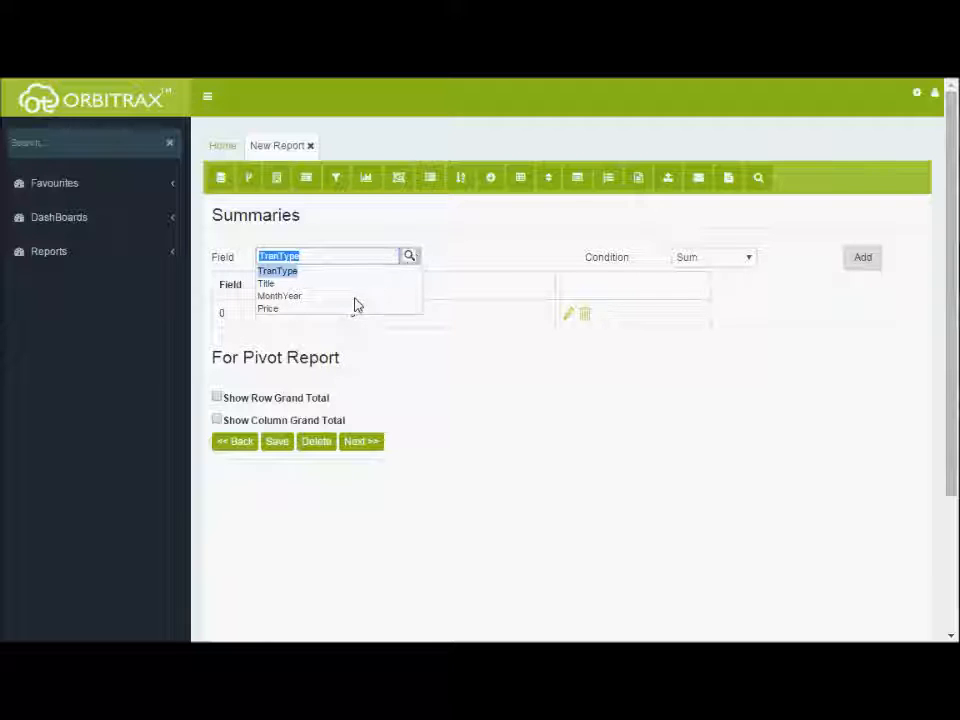
{"action": "left_click", "coordinate": [268, 309]}
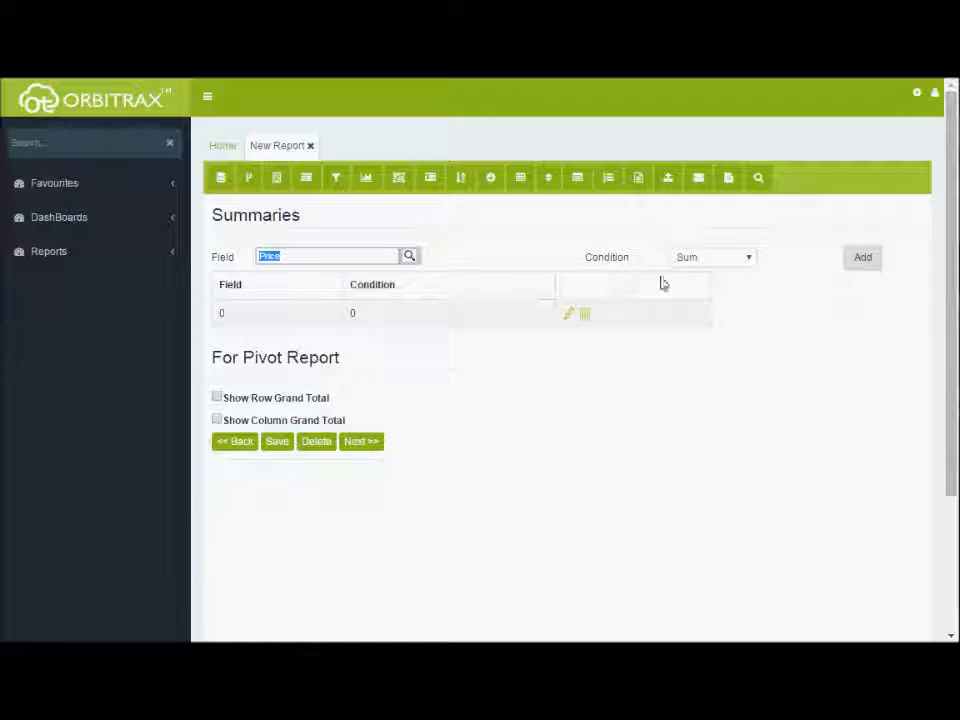
{"action": "left_click", "coordinate": [700, 264]}
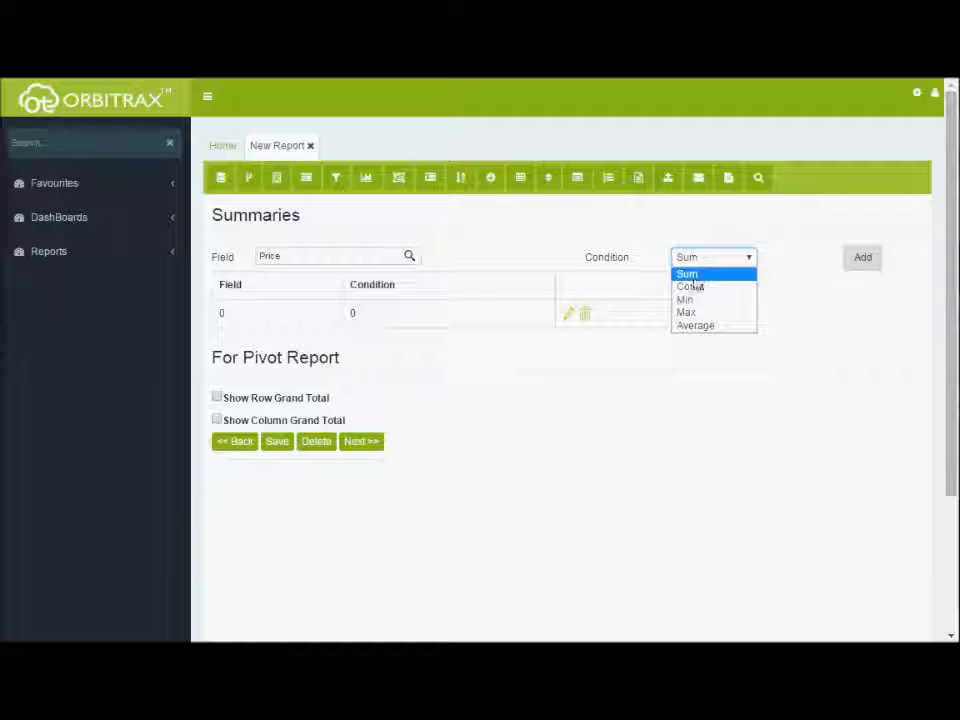
{"action": "left_click", "coordinate": [690, 325]}
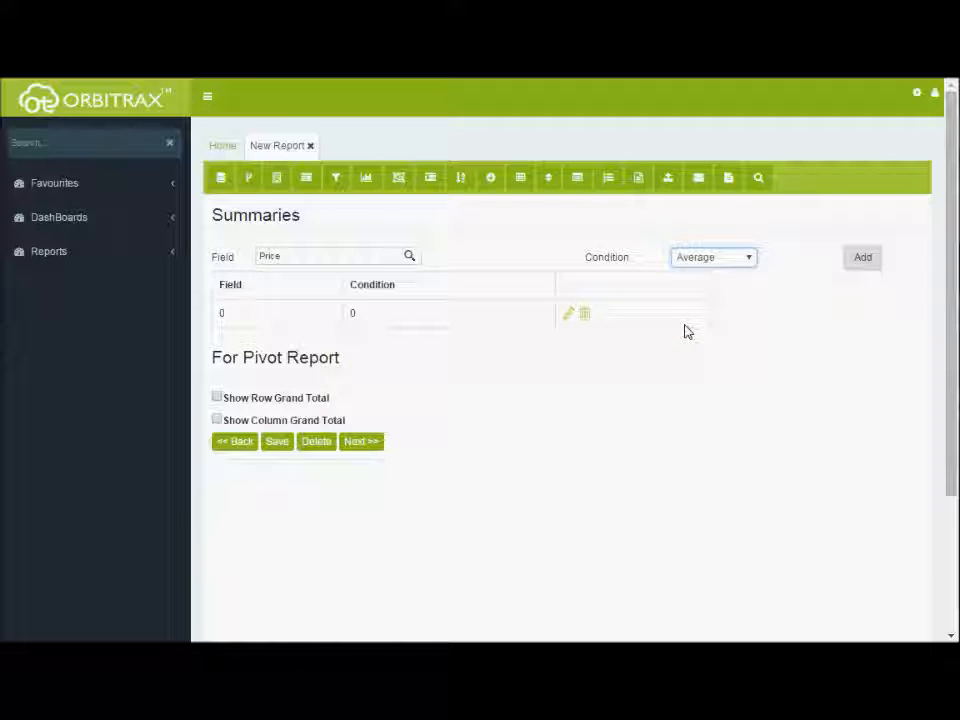
{"action": "left_click", "coordinate": [869, 258]}
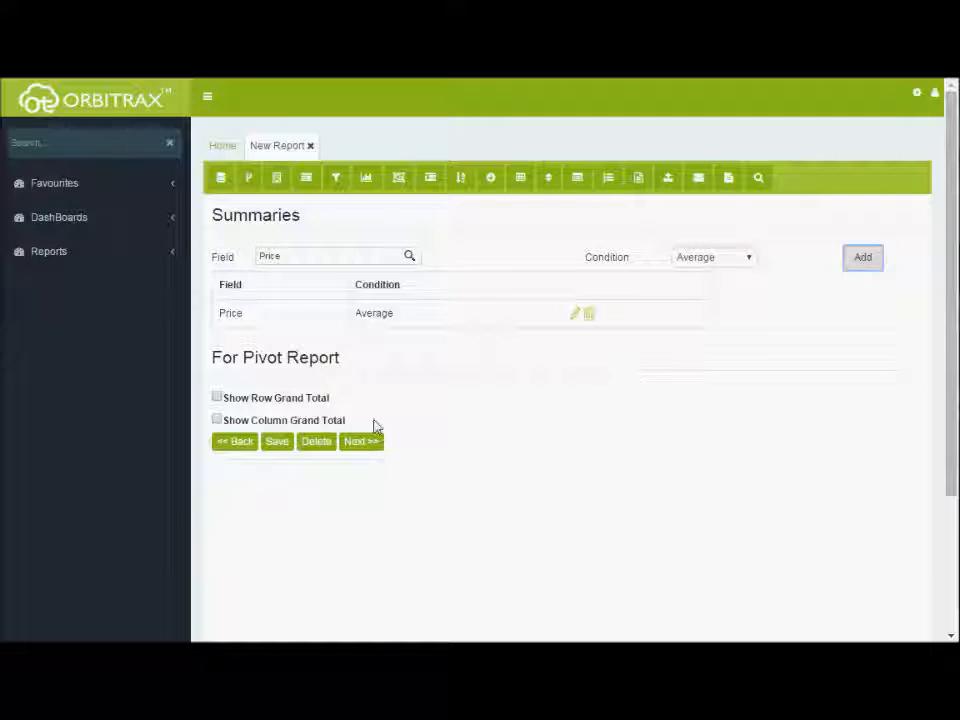
{"action": "left_click", "coordinate": [284, 441]}
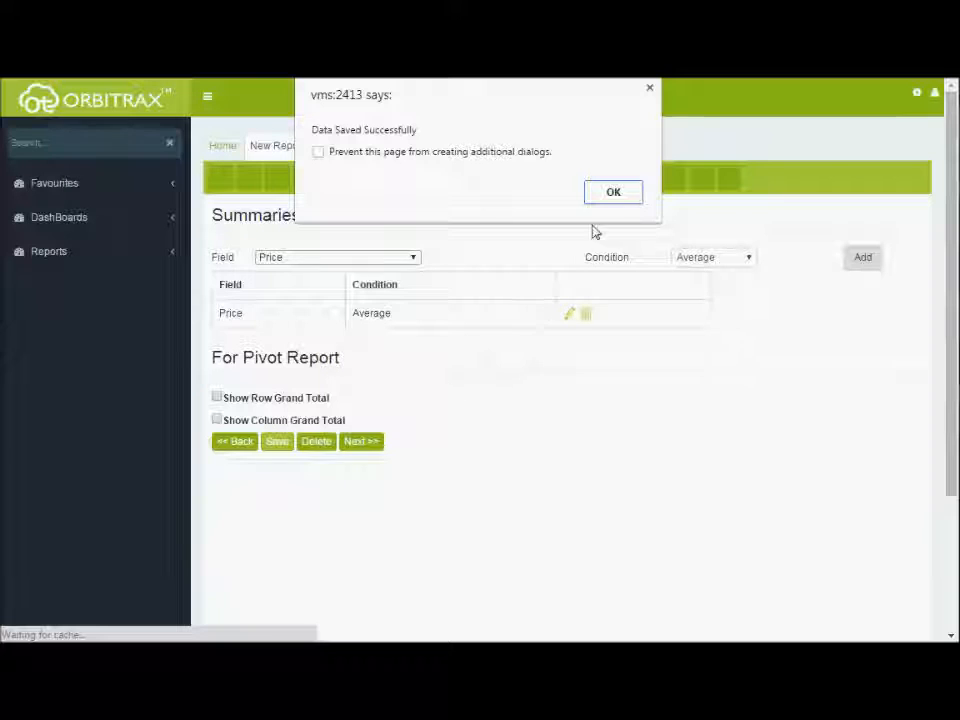
{"action": "left_click", "coordinate": [606, 192]}
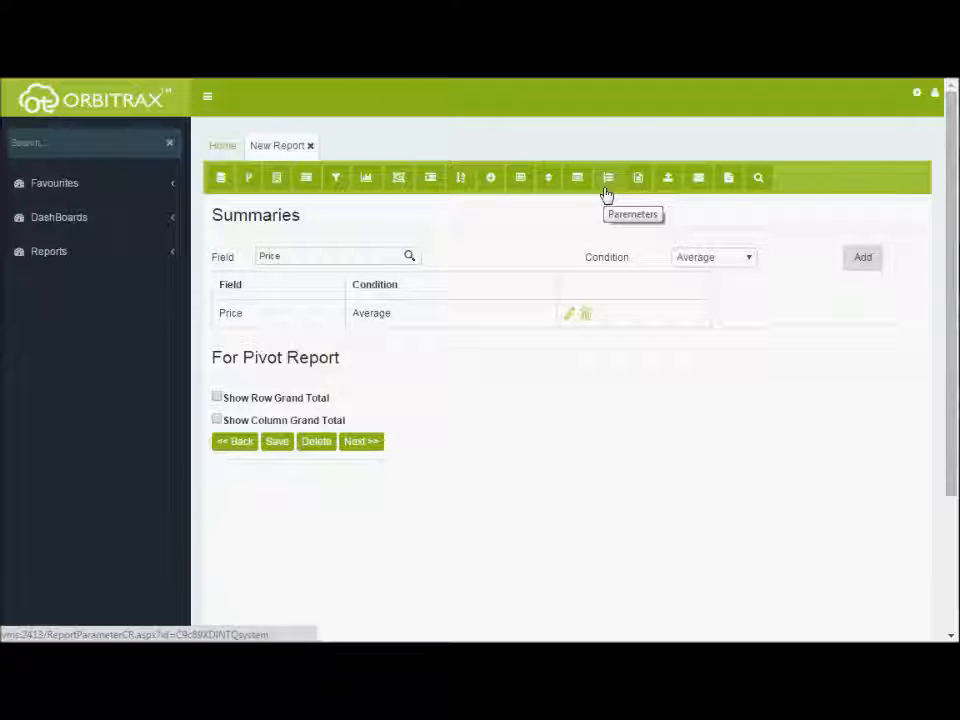
Add a sort on the TranType field in Asc direction and save the sorting
{"action": "left_click", "coordinate": [456, 183]}
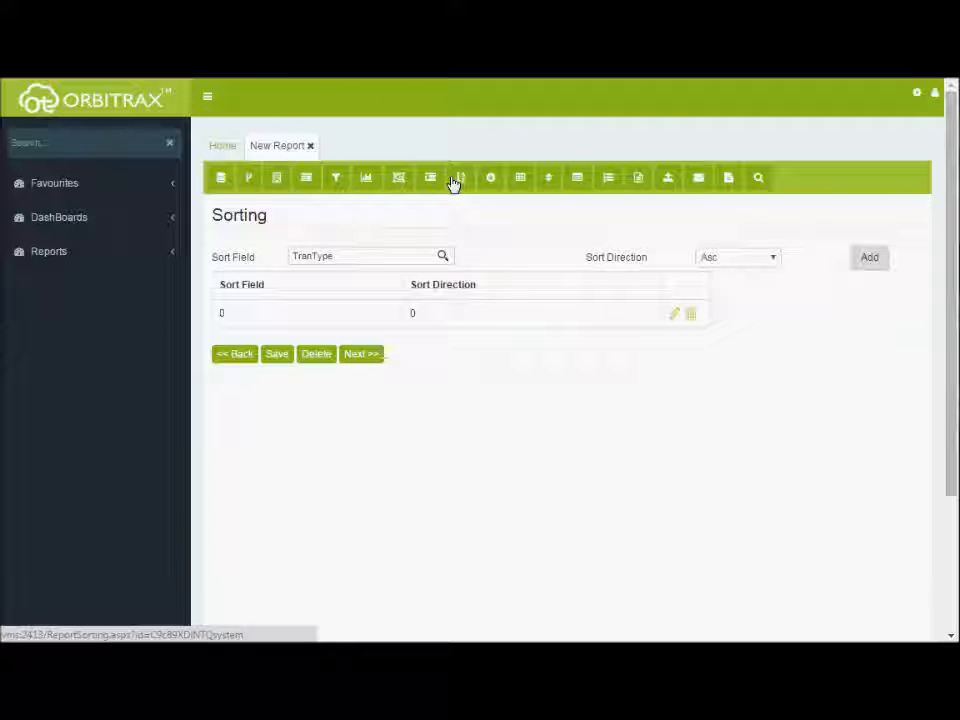
{"action": "left_click", "coordinate": [863, 266]}
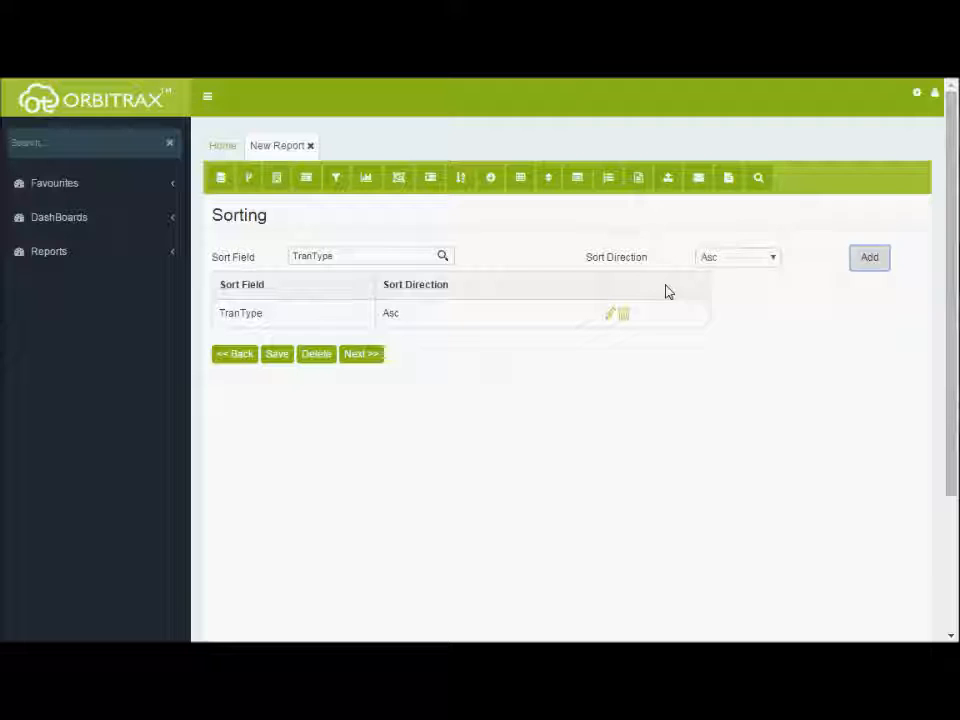
{"action": "left_click", "coordinate": [289, 355]}
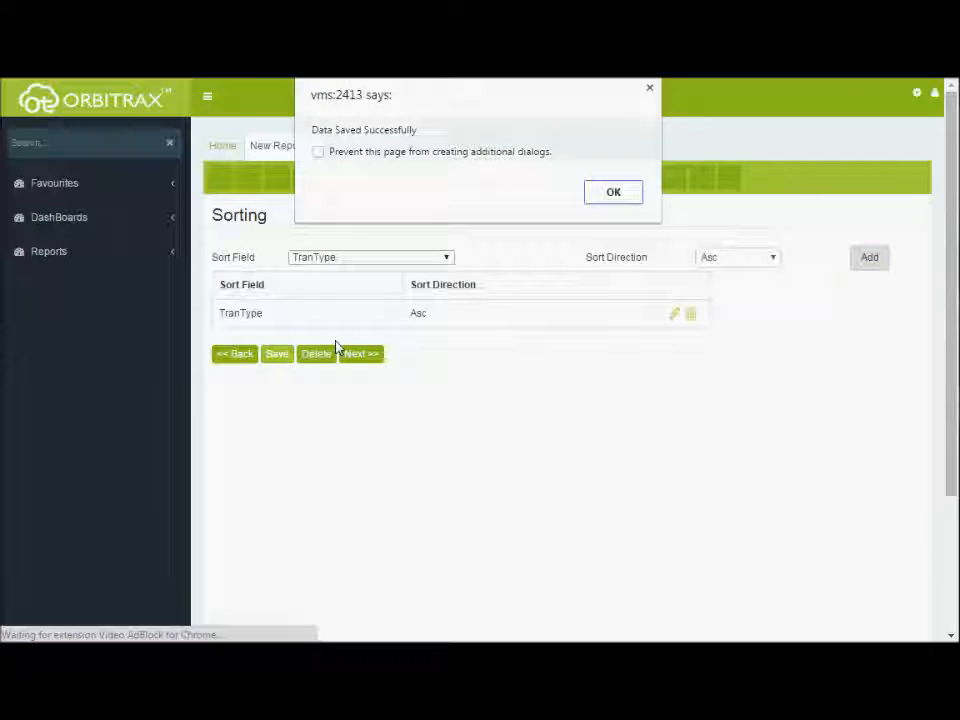
{"action": "left_click", "coordinate": [605, 196]}
Skip the drill-down and field formatting settings and save the field ordering as listed
{"action": "left_click", "coordinate": [369, 356]}
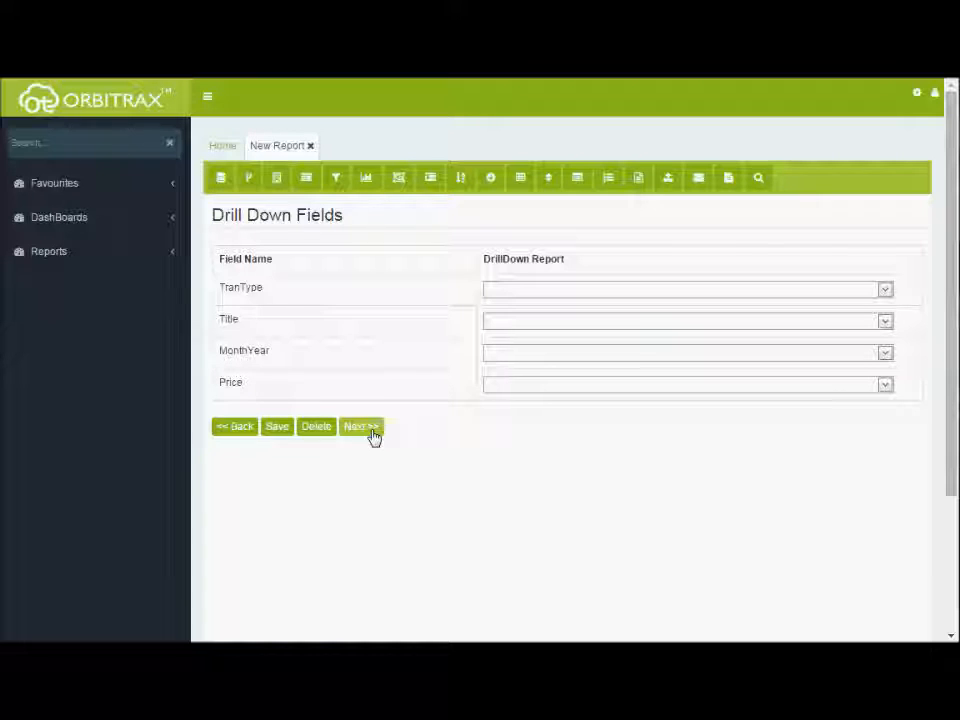
{"action": "left_click", "coordinate": [362, 427]}
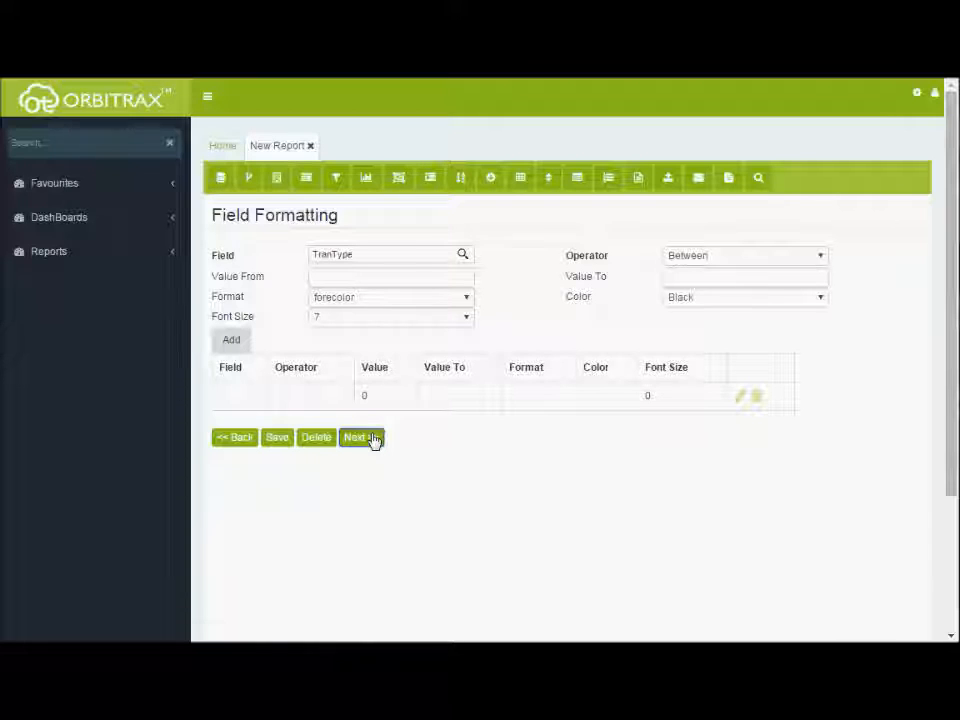
{"action": "left_click", "coordinate": [373, 440]}
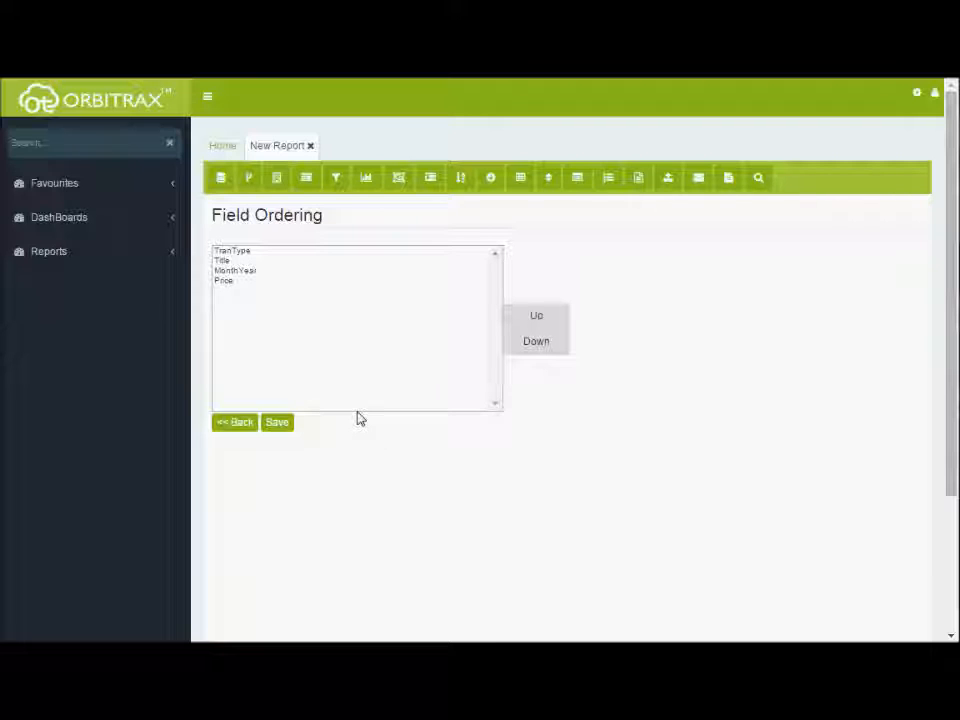
{"action": "left_click", "coordinate": [279, 424]}
{"action": "left_click", "coordinate": [638, 198]}
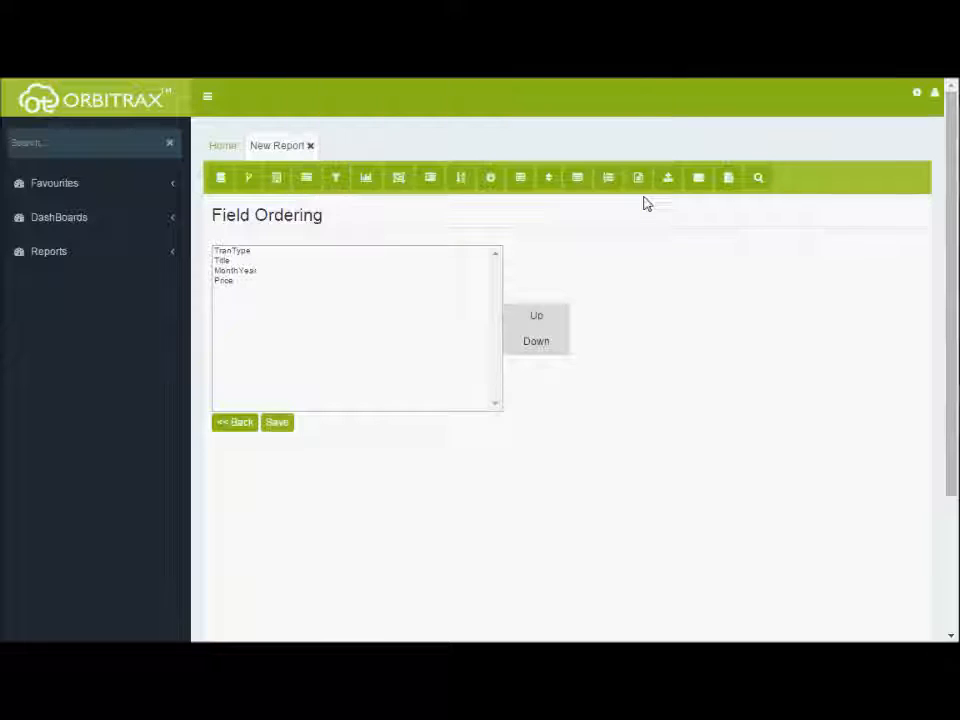
Begin a report criterion titled Date From and assign it the From Date parameter
{"action": "left_click", "coordinate": [587, 184]}
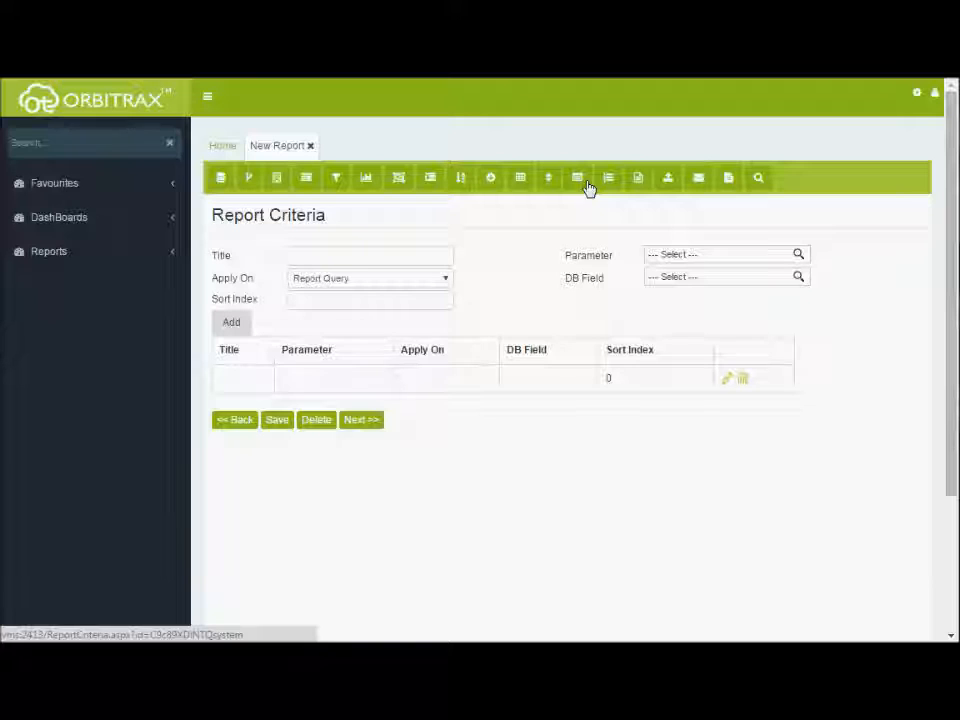
{"action": "left_click", "coordinate": [435, 257]}
{"action": "type", "text": "Date From"}
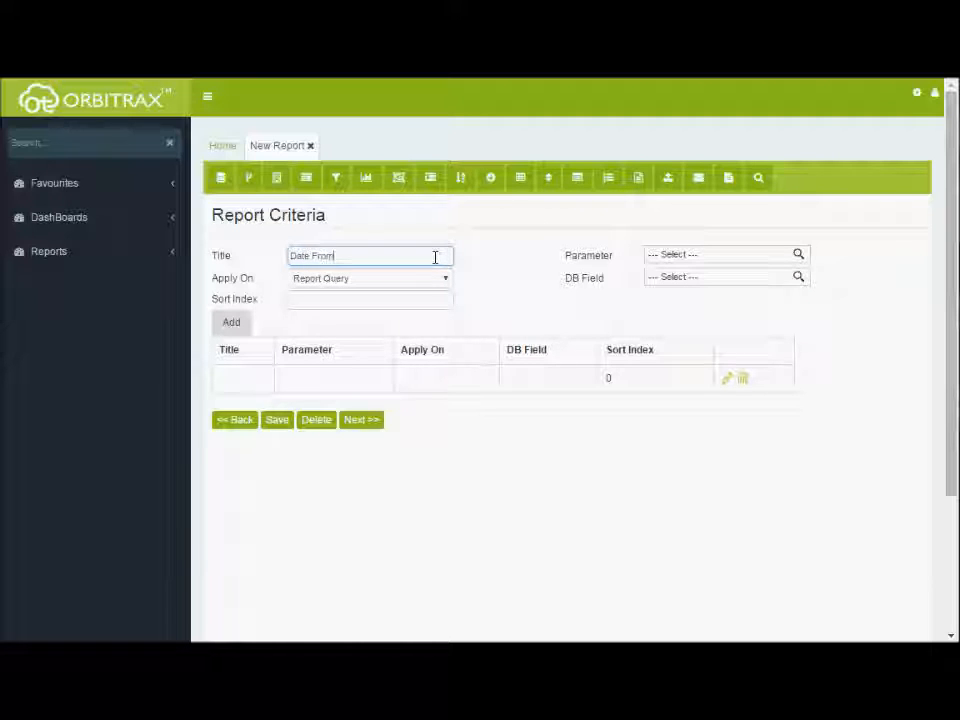
{"action": "key", "text": "Tab"}
{"action": "type", "text": "Date"}
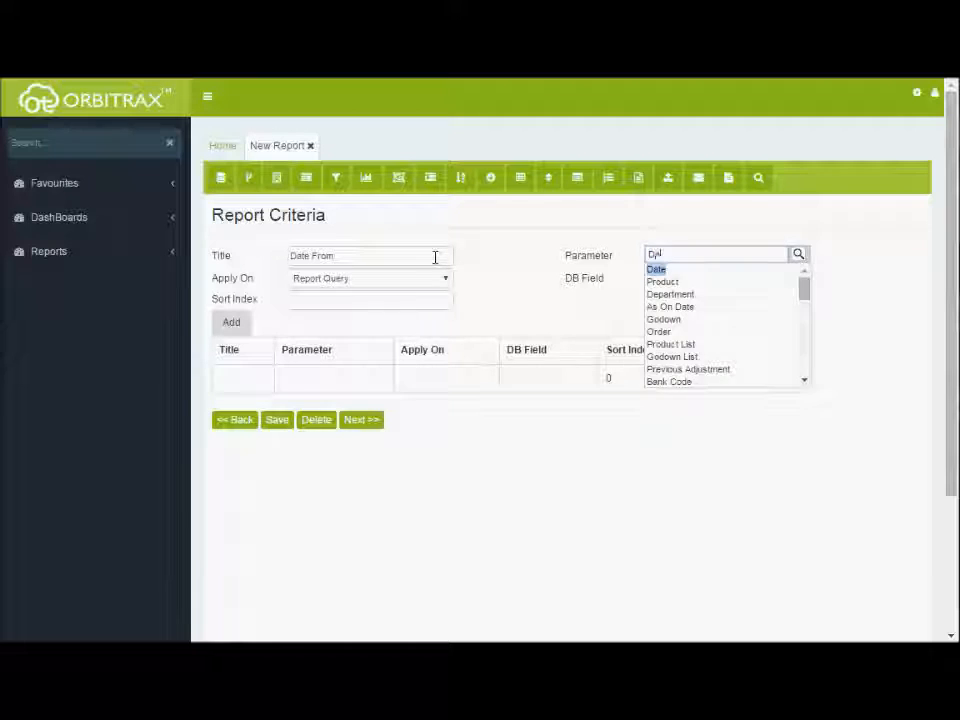
{"action": "key", "text": "Down"}
{"action": "key", "text": "Down"}
{"action": "key", "text": "Down"}
{"action": "key", "text": "Down"}
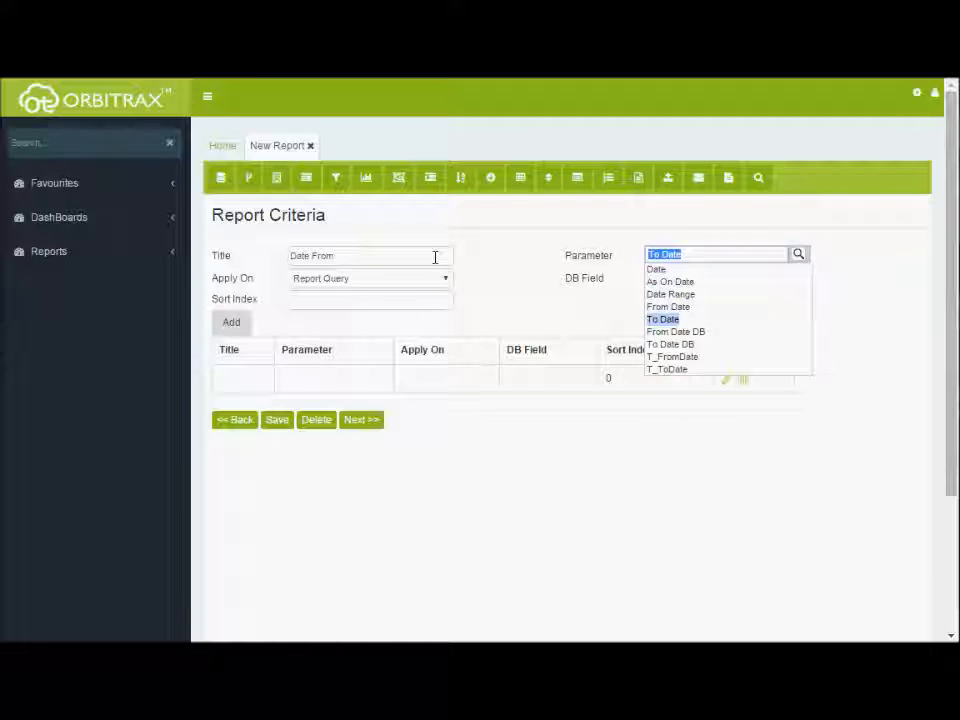
{"action": "key", "text": "Up"}
{"action": "key", "text": "Return"}
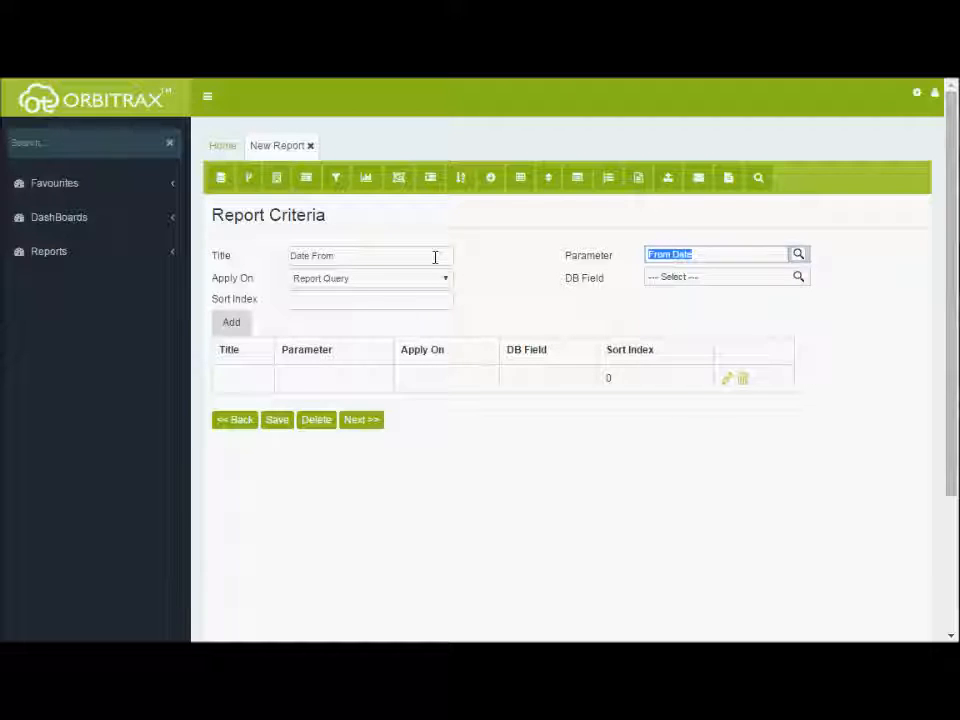
{"action": "left_click", "coordinate": [431, 279]}
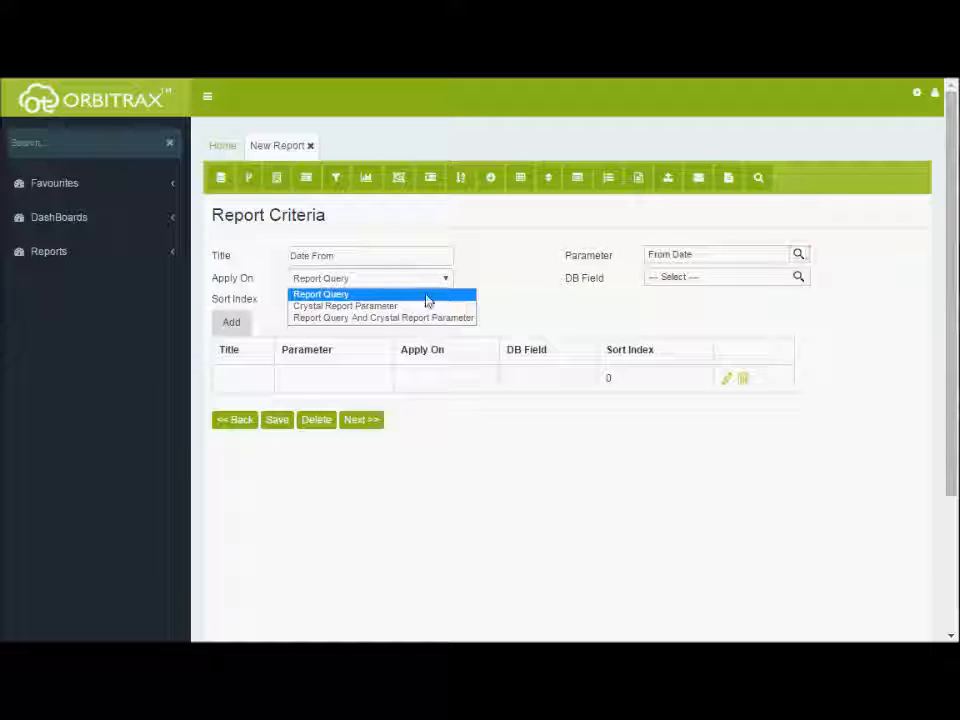
{"action": "left_click", "coordinate": [434, 294]}
{"action": "left_click", "coordinate": [660, 276]}
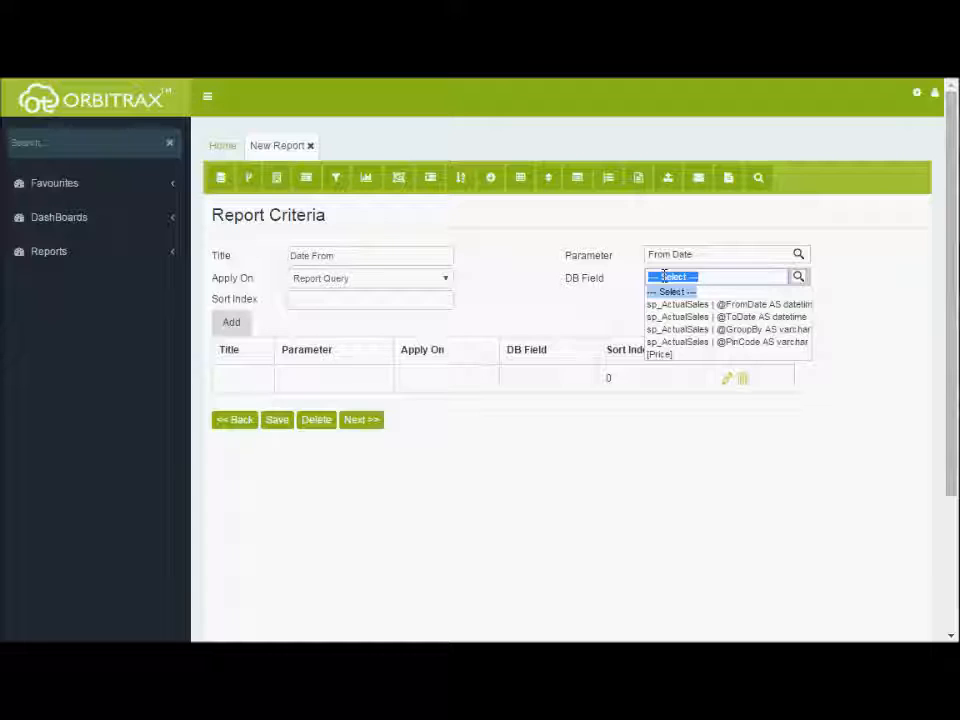
{"action": "left_click", "coordinate": [690, 304]}
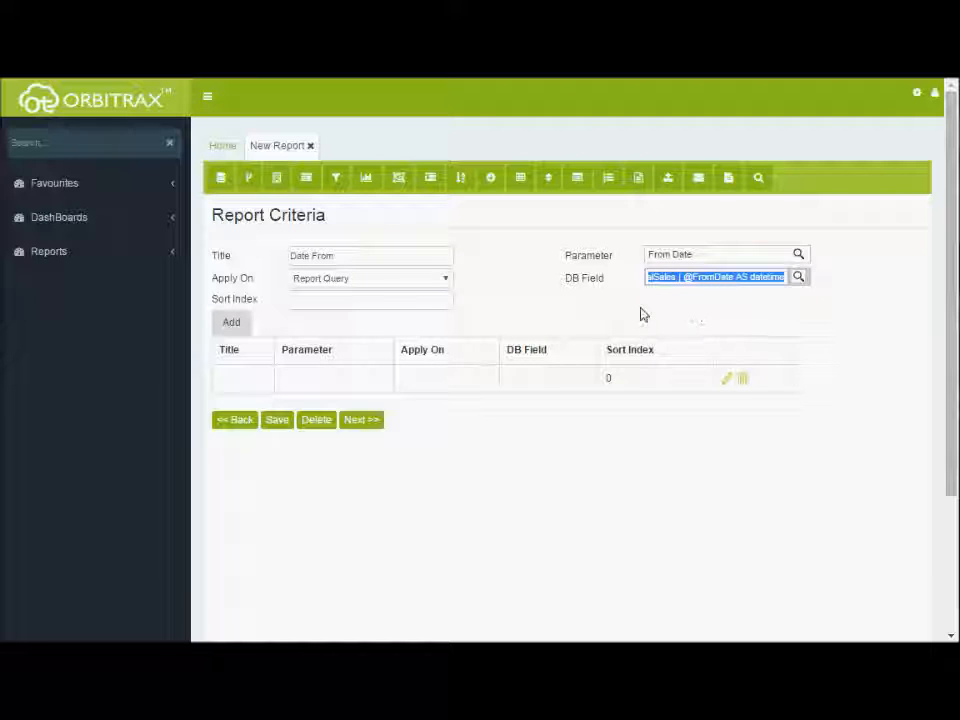
{"action": "left_click", "coordinate": [376, 301]}
{"action": "type", "text": "0"}
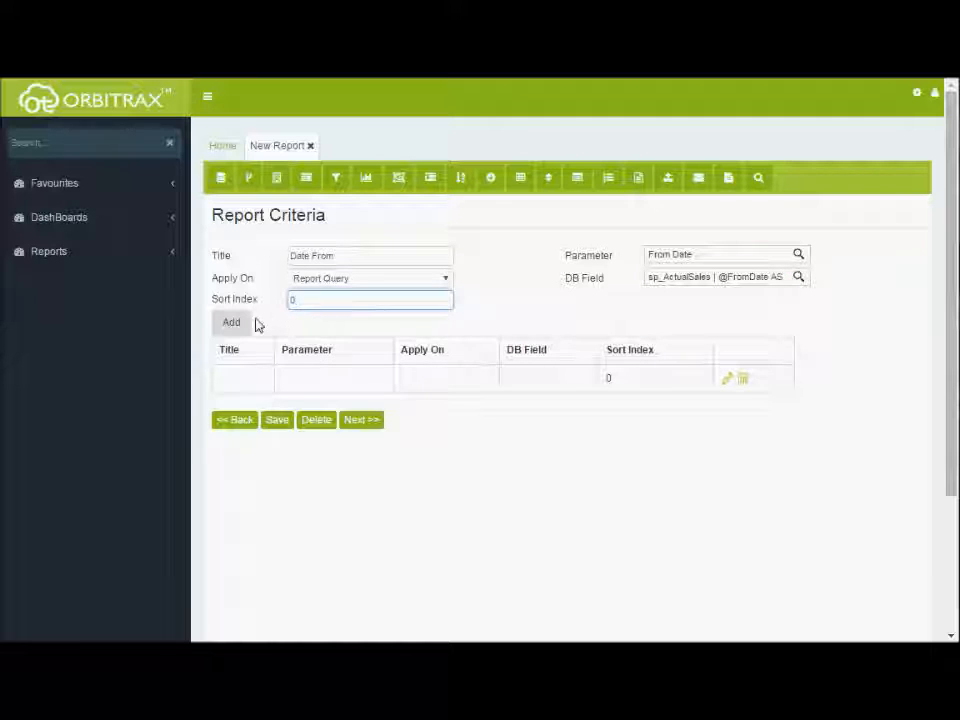
{"action": "left_click", "coordinate": [253, 325]}
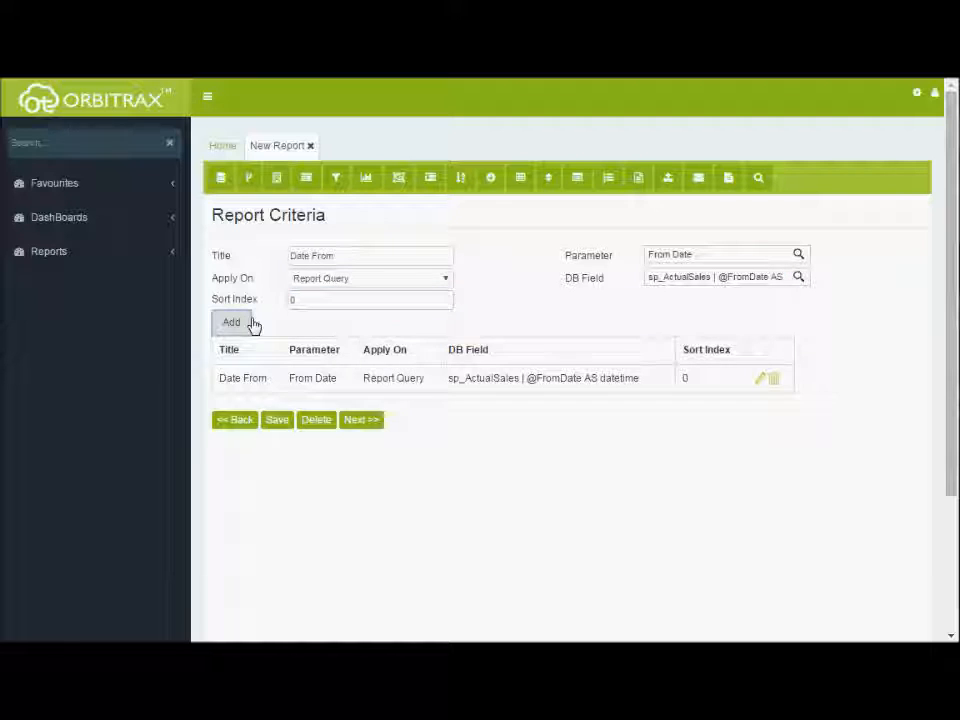
{"action": "triple_click", "coordinate": [355, 254]}
{"action": "type", "text": "To Date"}
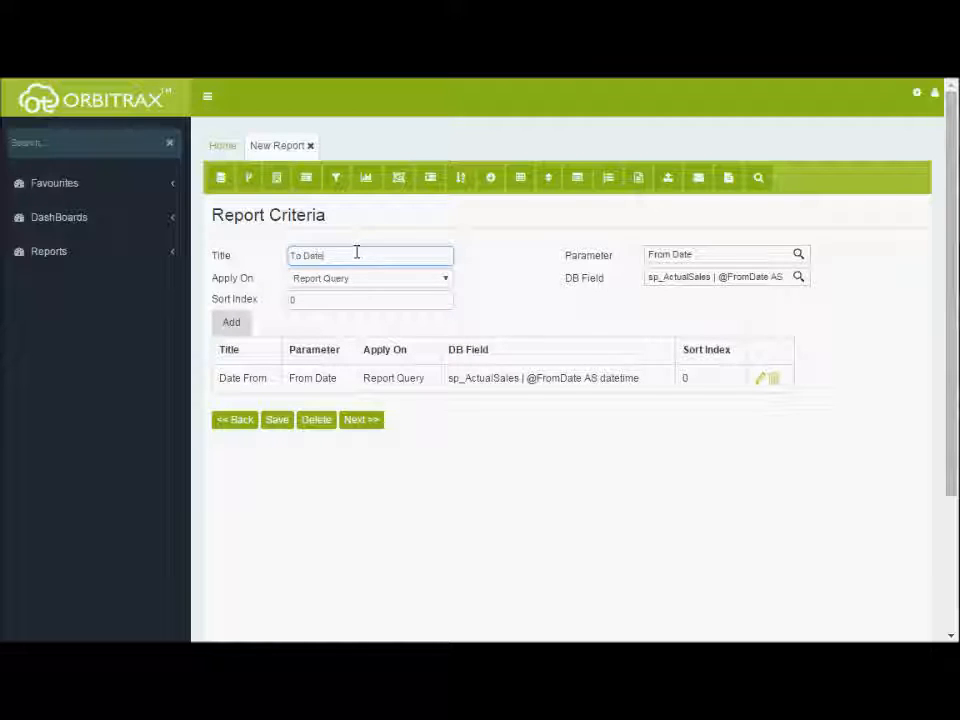
{"action": "left_click", "coordinate": [653, 256]}
{"action": "left_click", "coordinate": [658, 378]}
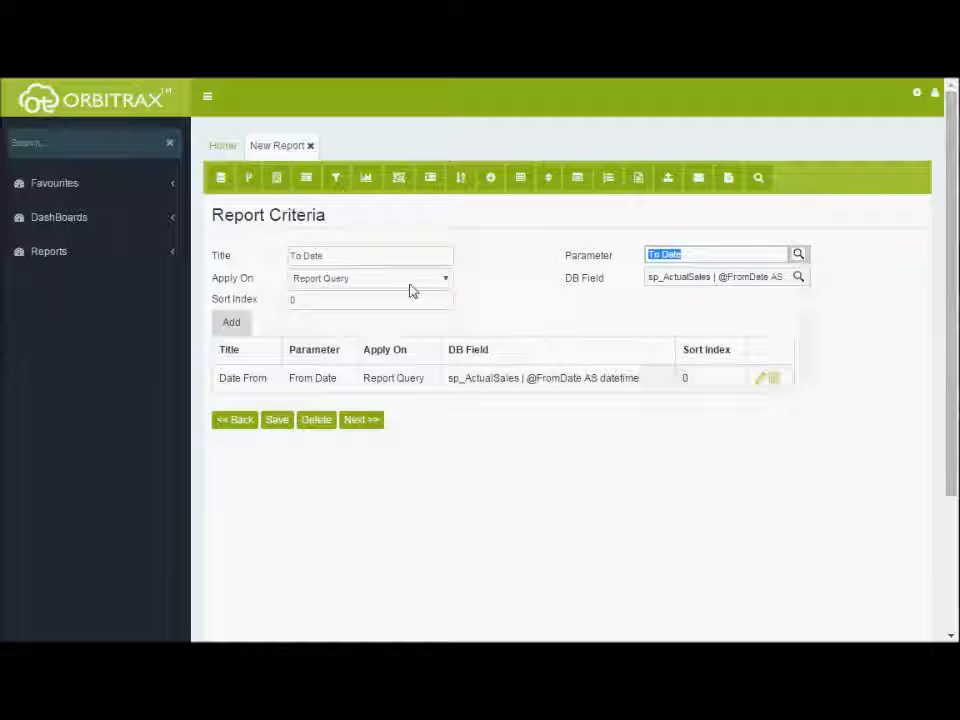
{"action": "left_click", "coordinate": [715, 277]}
{"action": "left_click", "coordinate": [780, 316]}
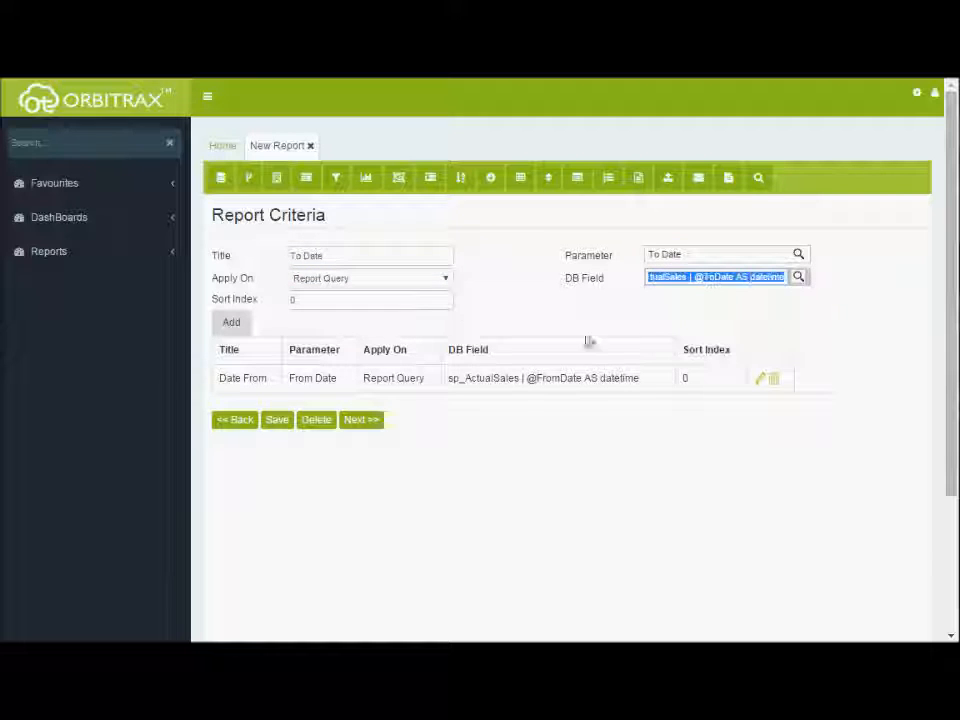
{"action": "left_click", "coordinate": [403, 302]}
{"action": "left_click", "coordinate": [231, 322]}
Begin a report criterion titled Group By and assign it the Sales Avg Group By List parameter
{"action": "triple_click", "coordinate": [332, 255]}
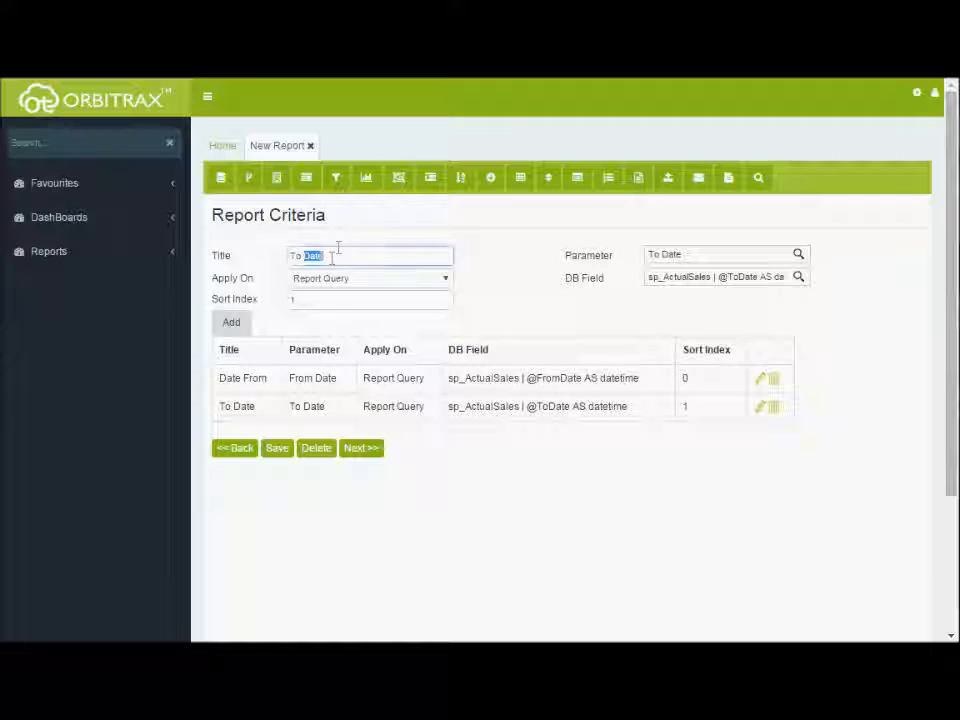
{"action": "type", "text": "Group By"}
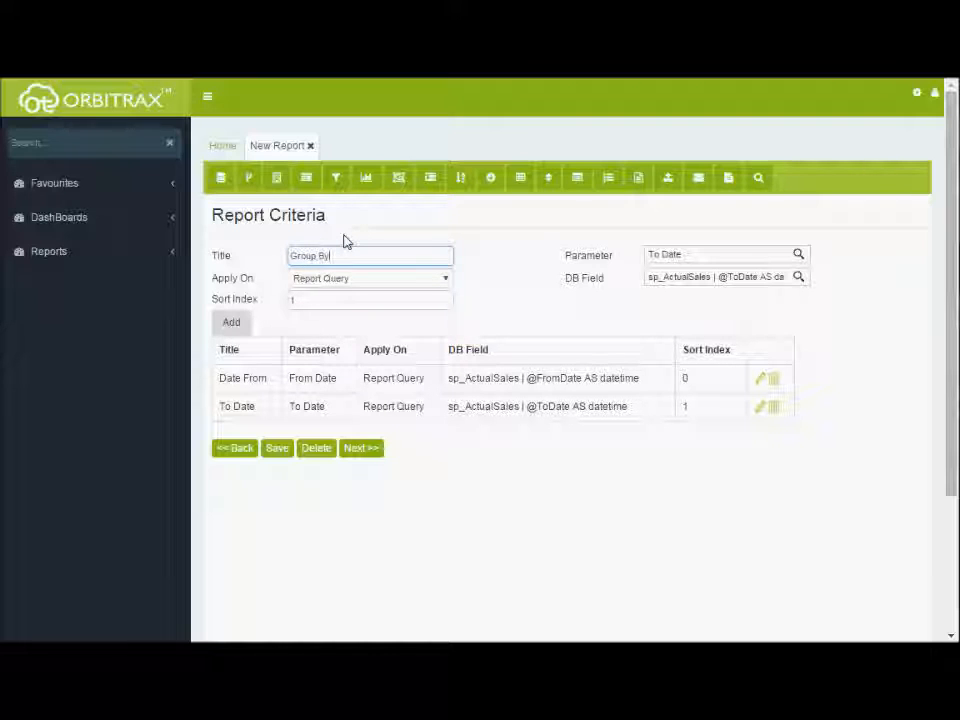
{"action": "key", "text": "Tab"}
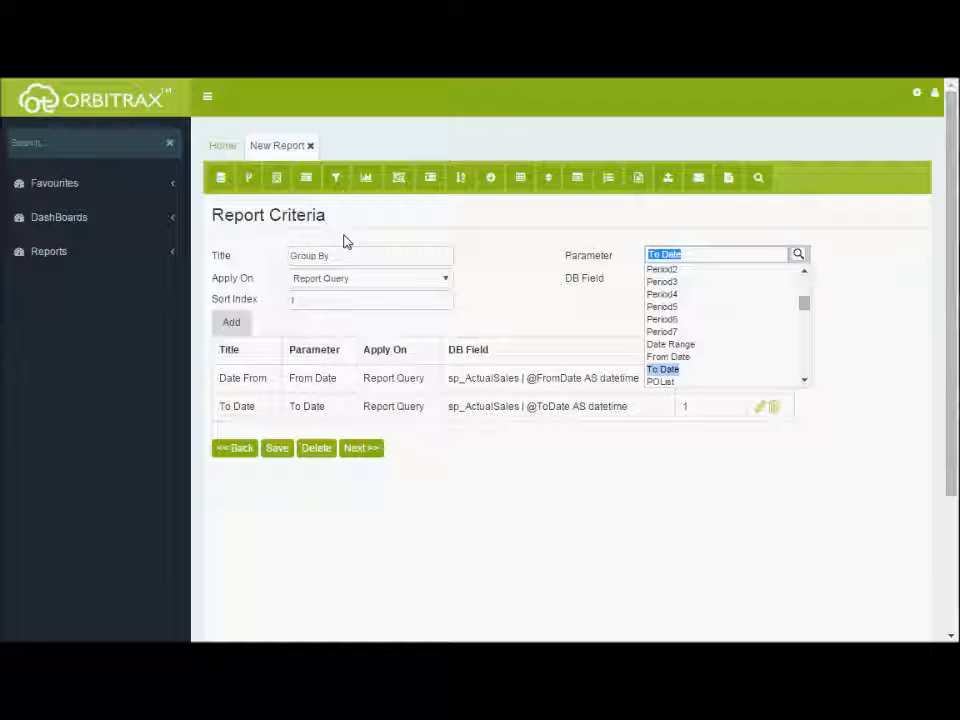
{"action": "type", "text": "Sales"}
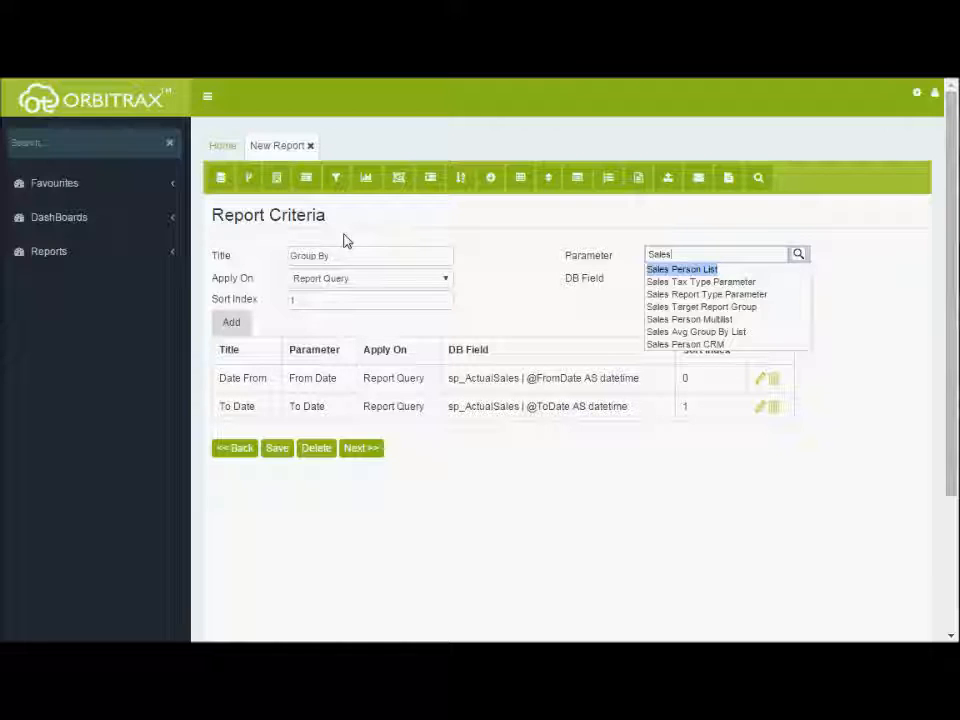
{"action": "type", "text": " A"}
{"action": "key", "text": "Return"}
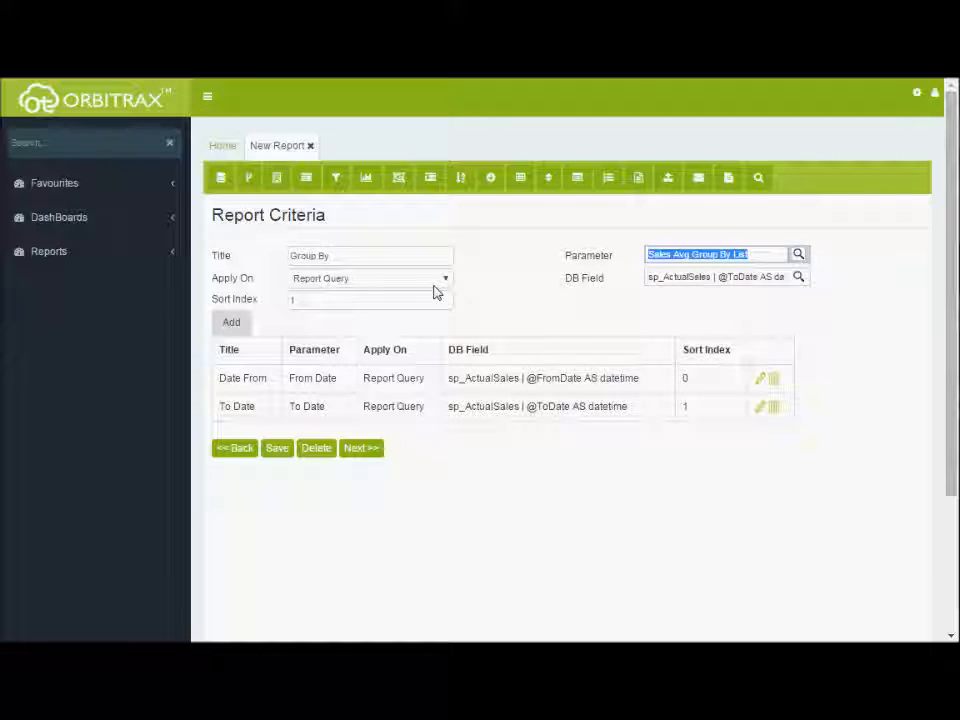
{"action": "left_click", "coordinate": [648, 282]}
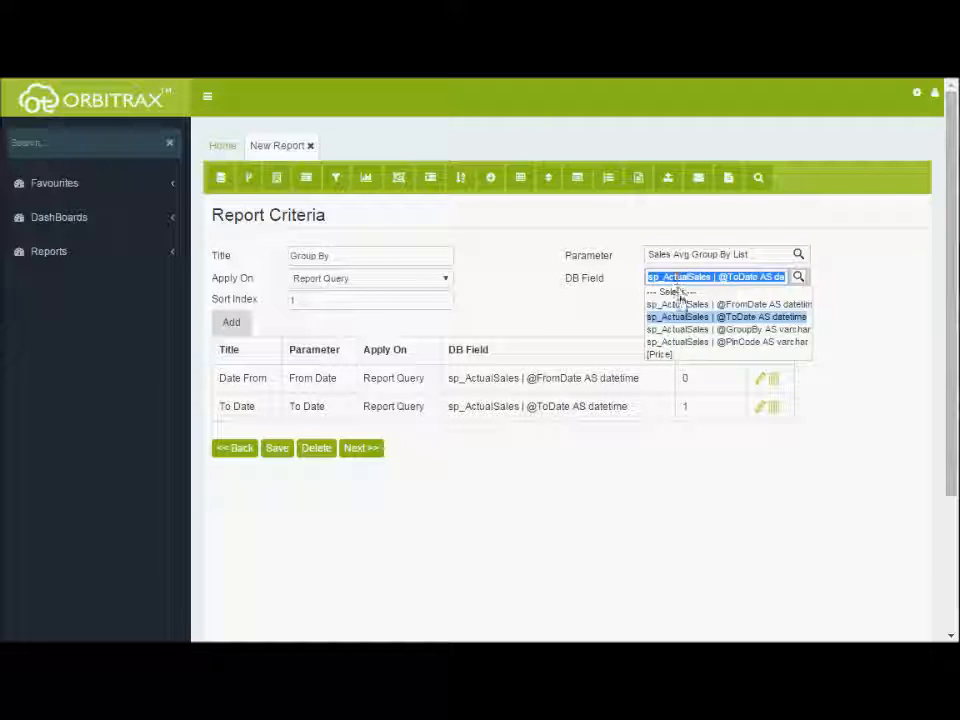
{"action": "left_click", "coordinate": [680, 329]}
{"action": "left_click", "coordinate": [431, 305]}
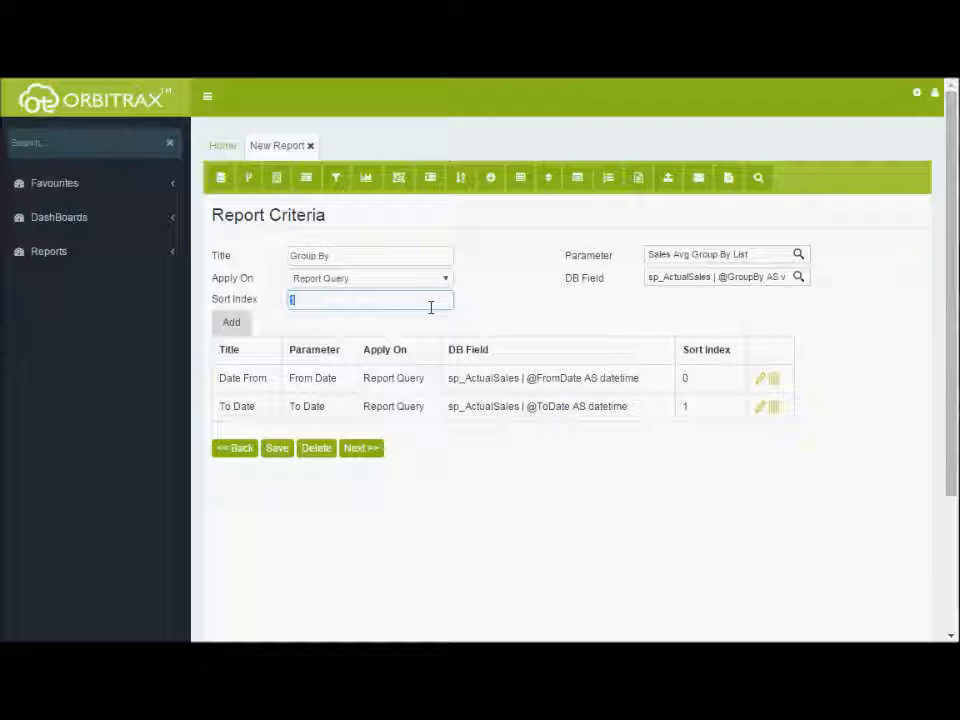
{"action": "left_click", "coordinate": [232, 328]}
{"action": "left_click", "coordinate": [276, 474]}
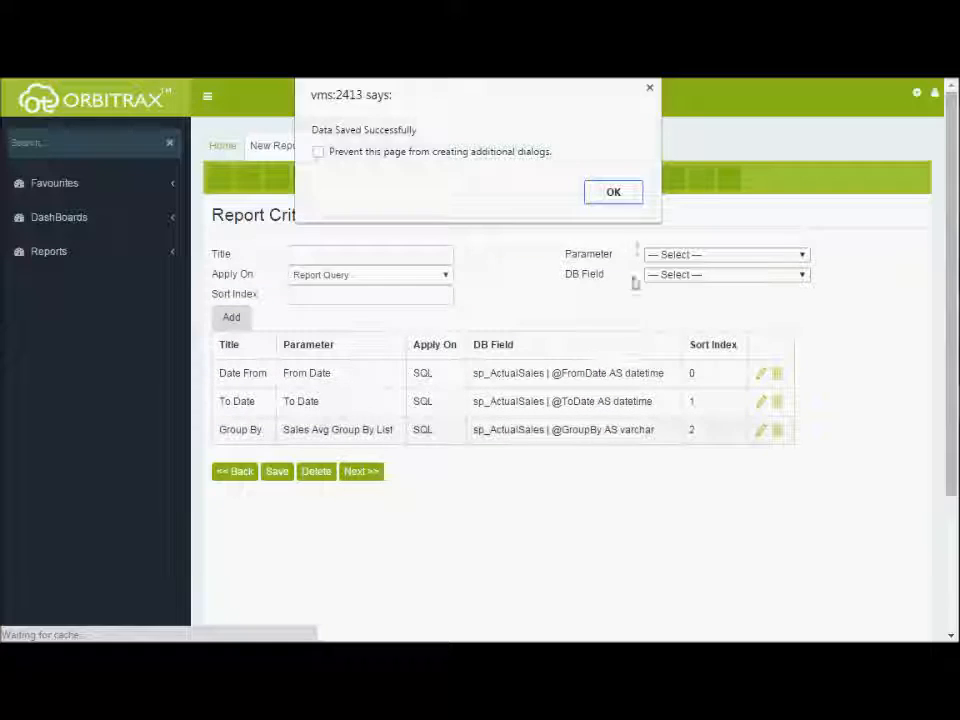
{"action": "key", "text": "Return"}
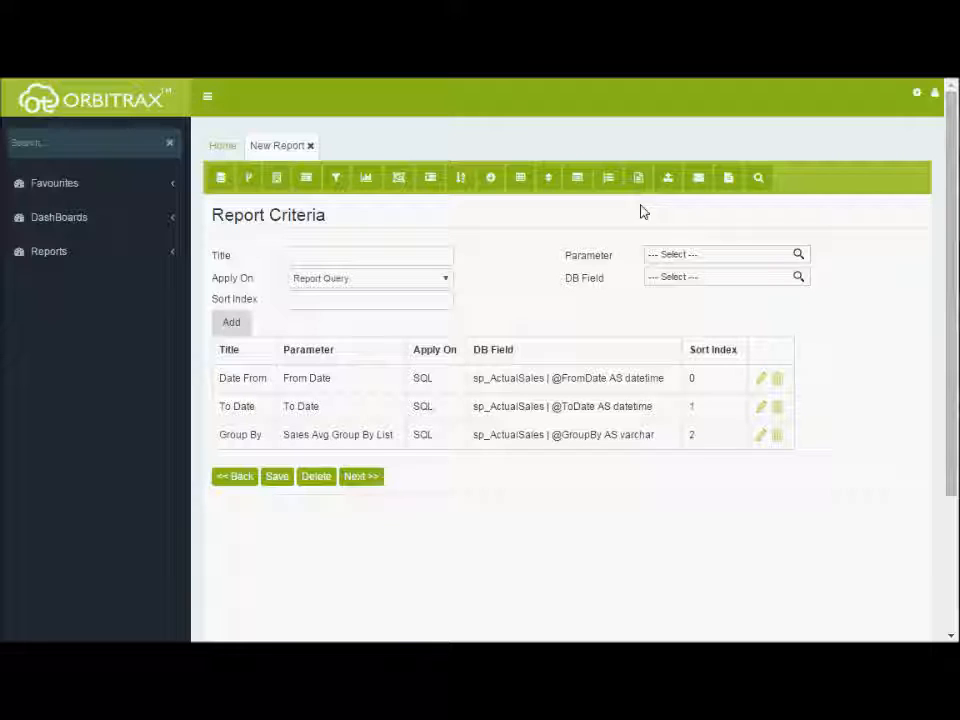
Pass over the Report Parameter CR settings and review the report's properties from the selected fields down to the query
{"action": "left_click", "coordinate": [611, 190]}
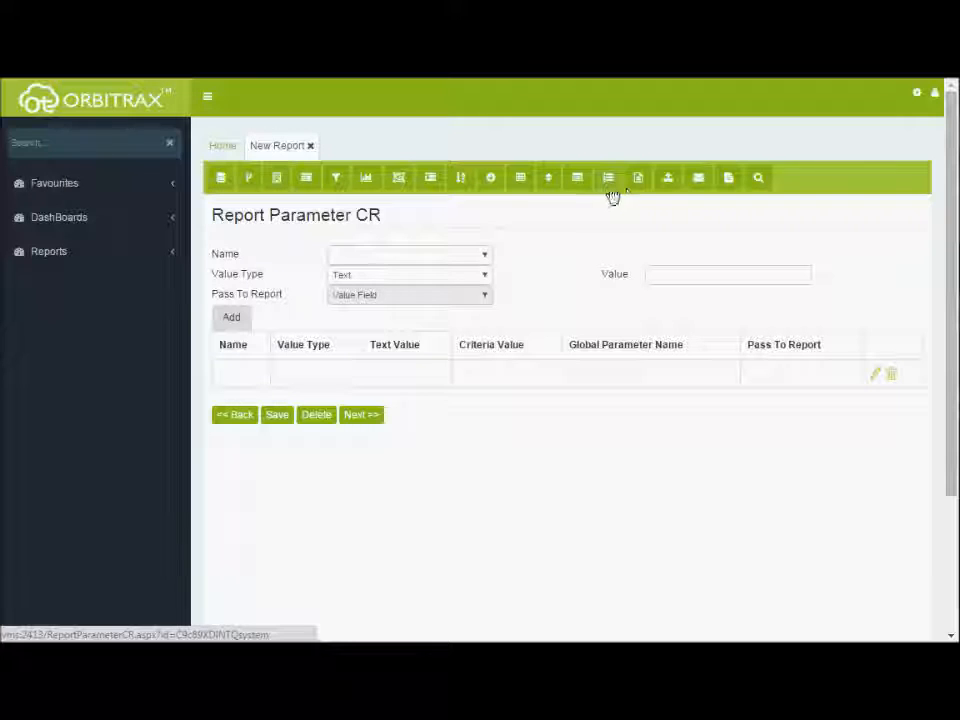
{"action": "left_click", "coordinate": [641, 184]}
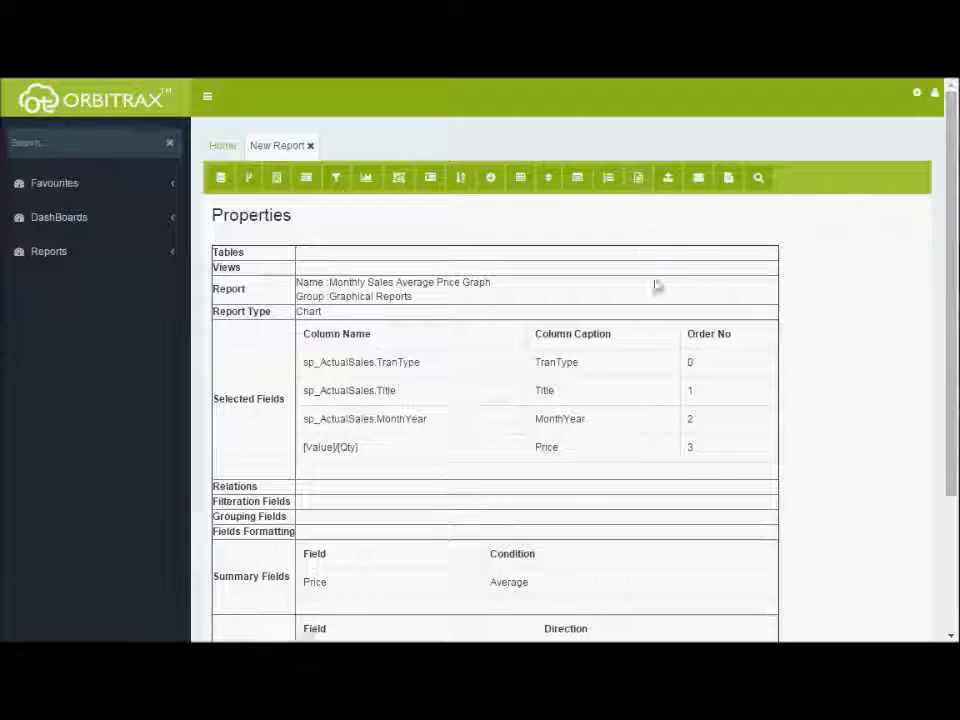
{"action": "scroll", "coordinate": [677, 386], "scroll_direction": "down", "scroll_amount": 3}
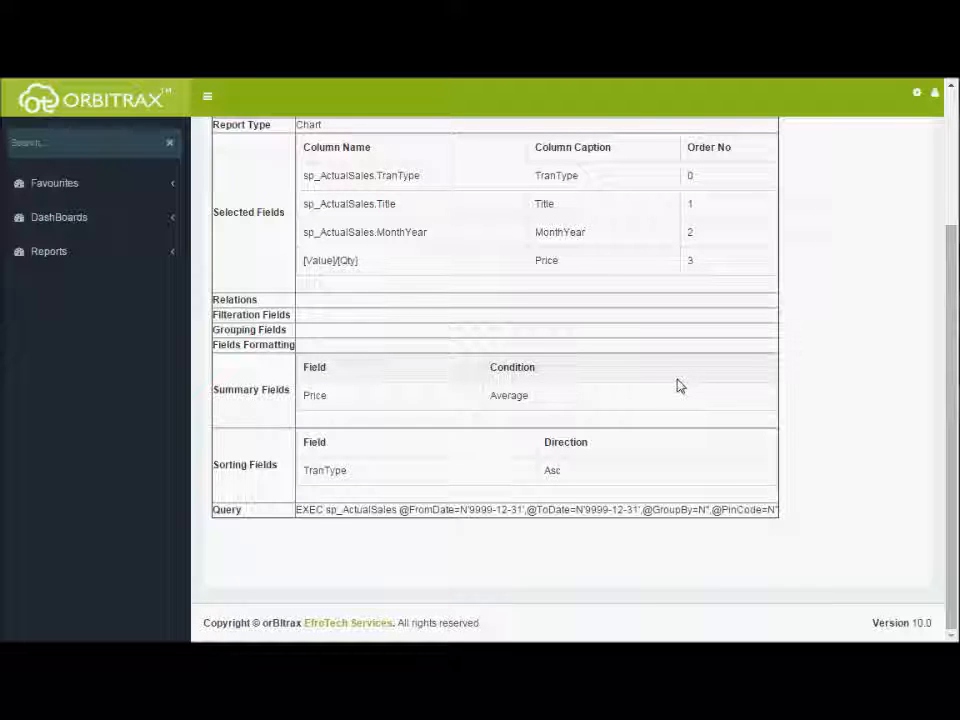
{"action": "scroll", "coordinate": [677, 386], "scroll_direction": "up", "scroll_amount": 3}
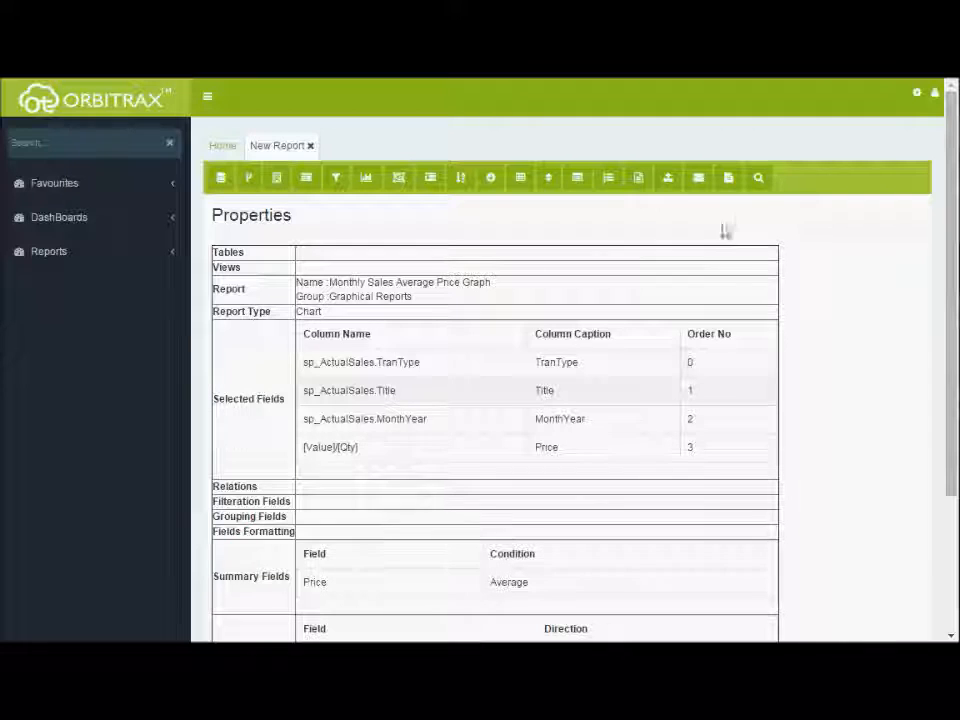
Preview the new report with its default filter criteria and look over the bar chart
{"action": "left_click", "coordinate": [756, 180]}
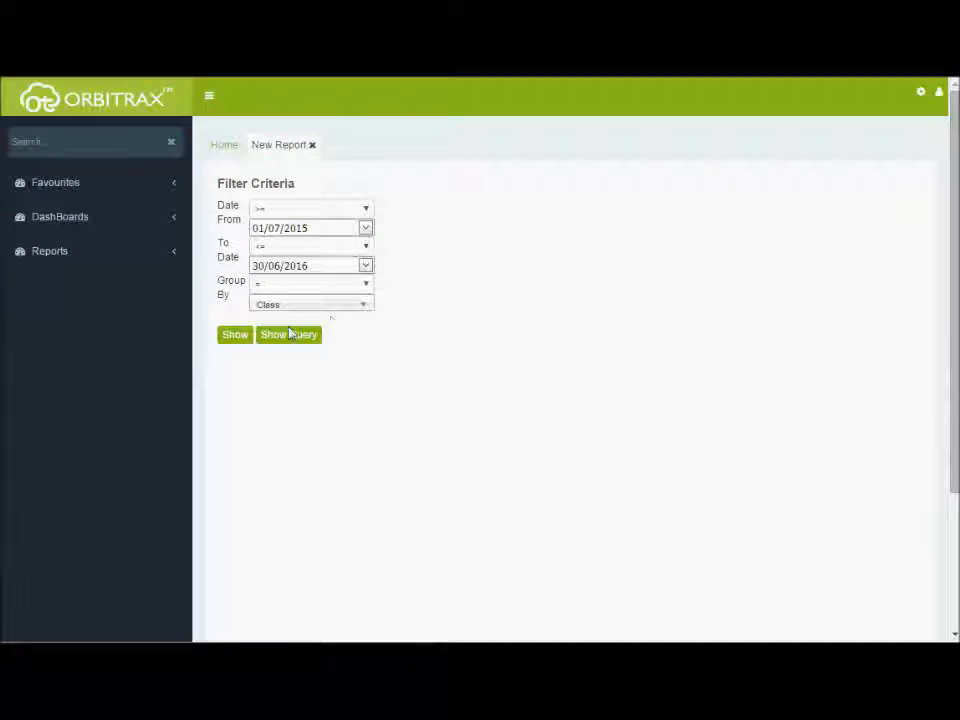
{"action": "left_click", "coordinate": [244, 337]}
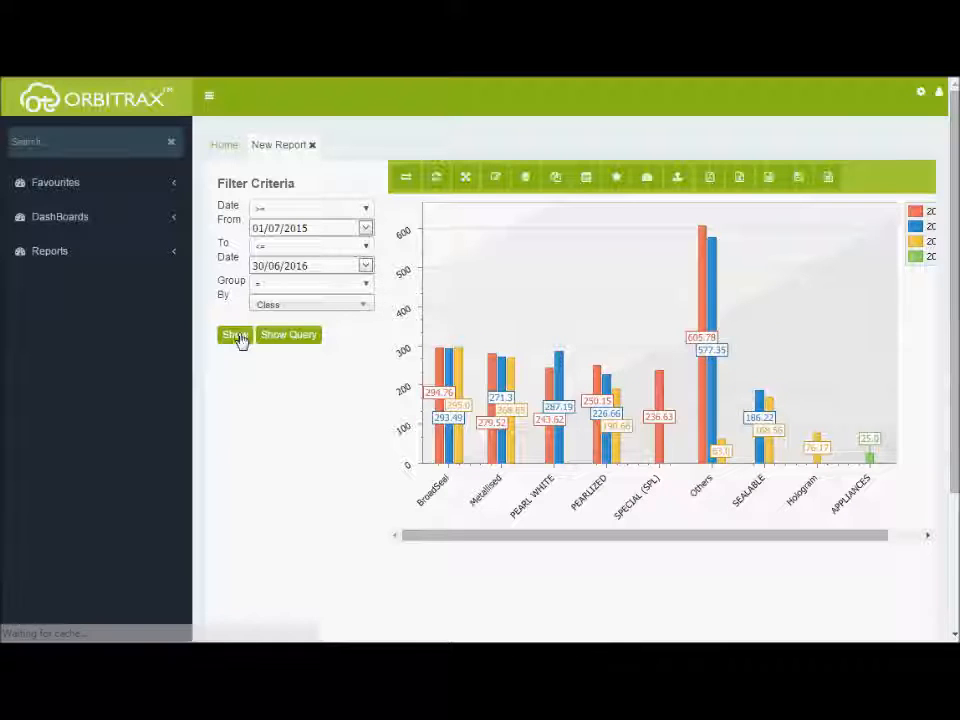
{"action": "left_click_drag", "start_coordinate": [531, 537], "coordinate": [409, 546]}
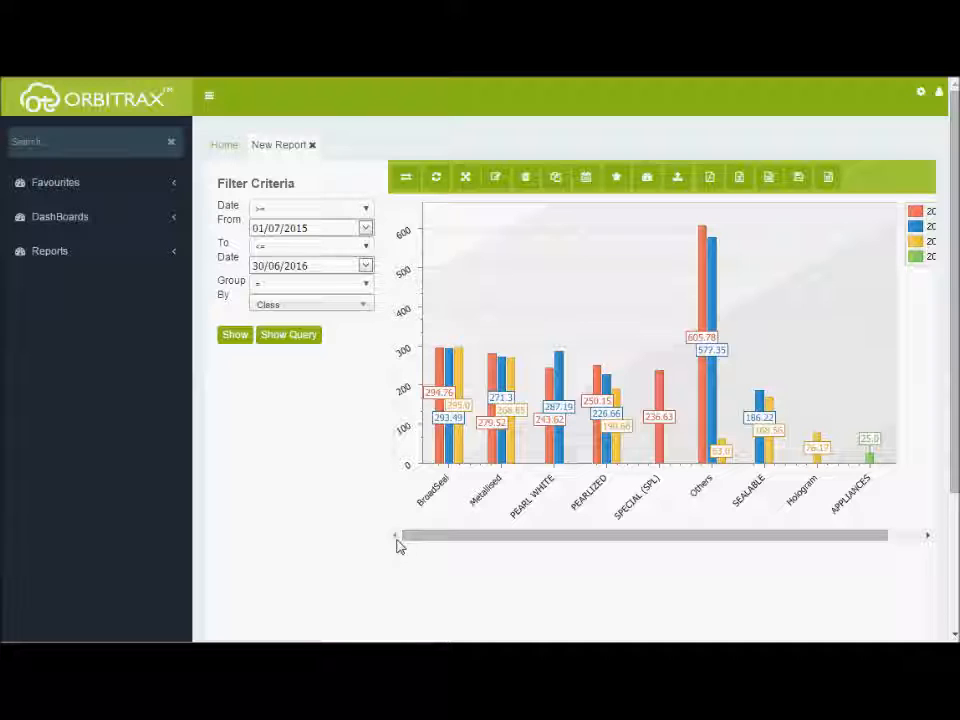
Close the report designer and open Monthly Sales Average Price Graph from the Graphical Reports group under Tutorials
{"action": "left_click", "coordinate": [312, 145]}
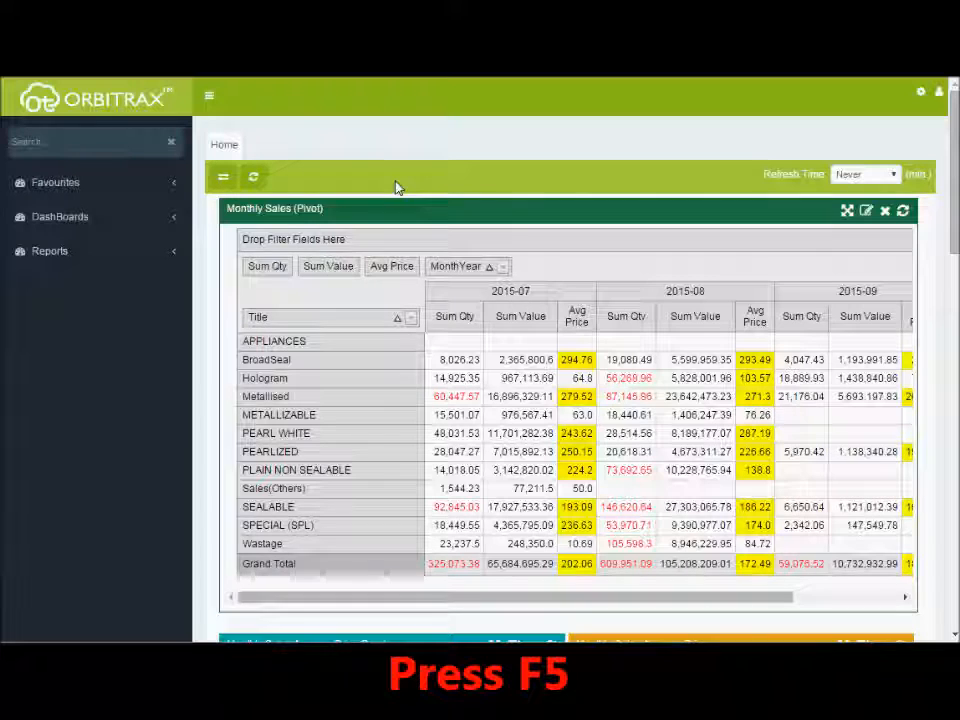
{"action": "left_click", "coordinate": [134, 263]}
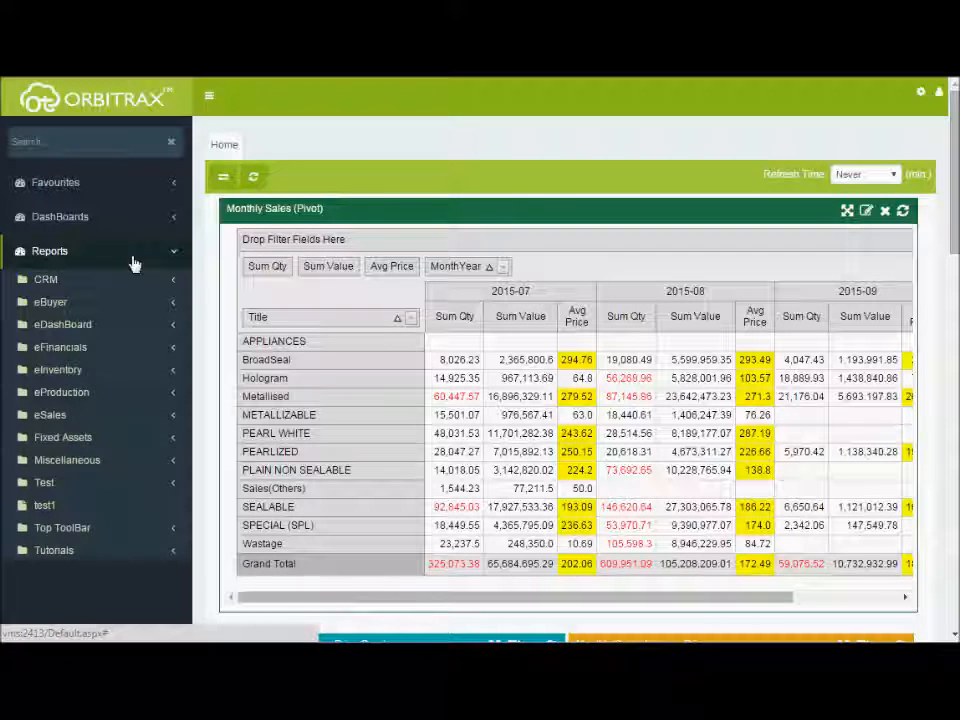
{"action": "left_click", "coordinate": [116, 560]}
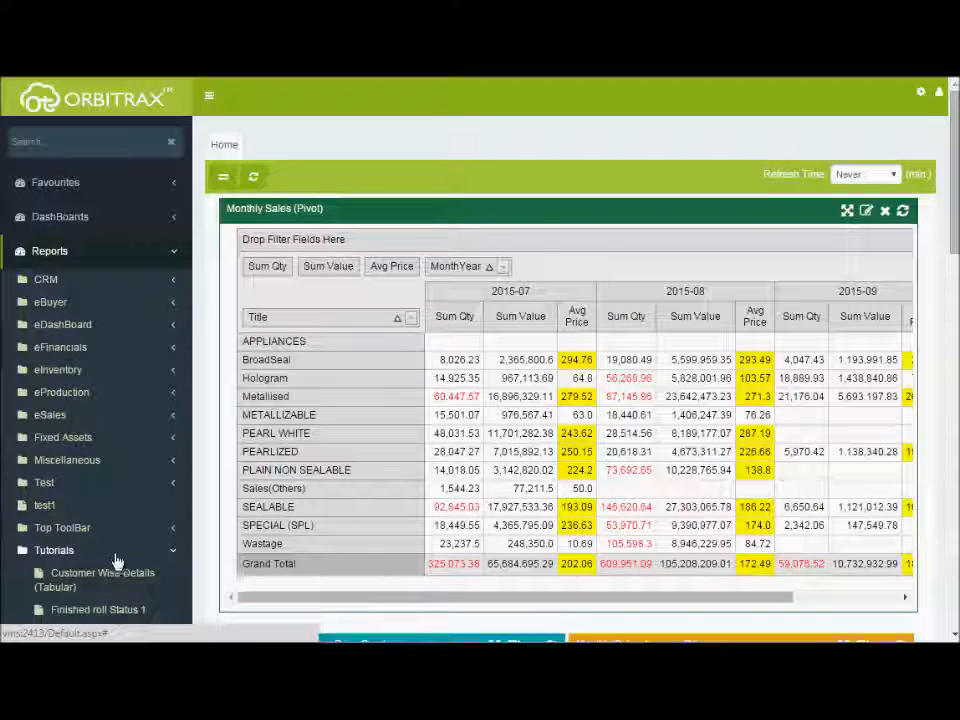
{"action": "scroll", "coordinate": [113, 595], "scroll_direction": "down", "scroll_amount": 1}
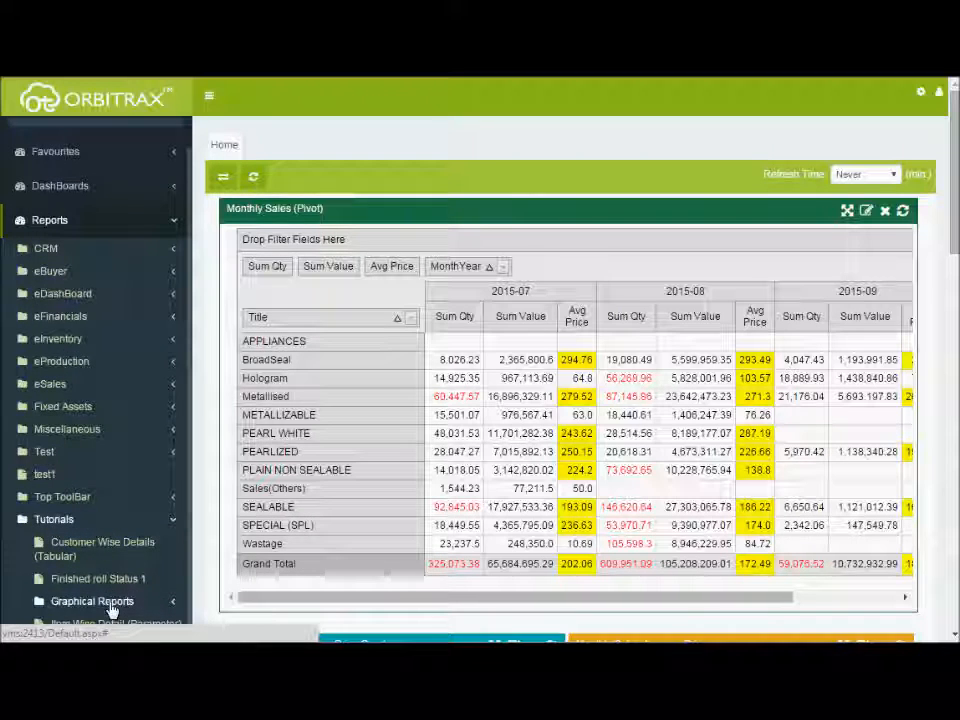
{"action": "scroll", "coordinate": [112, 610], "scroll_direction": "down", "scroll_amount": 1}
{"action": "left_click", "coordinate": [114, 600]}
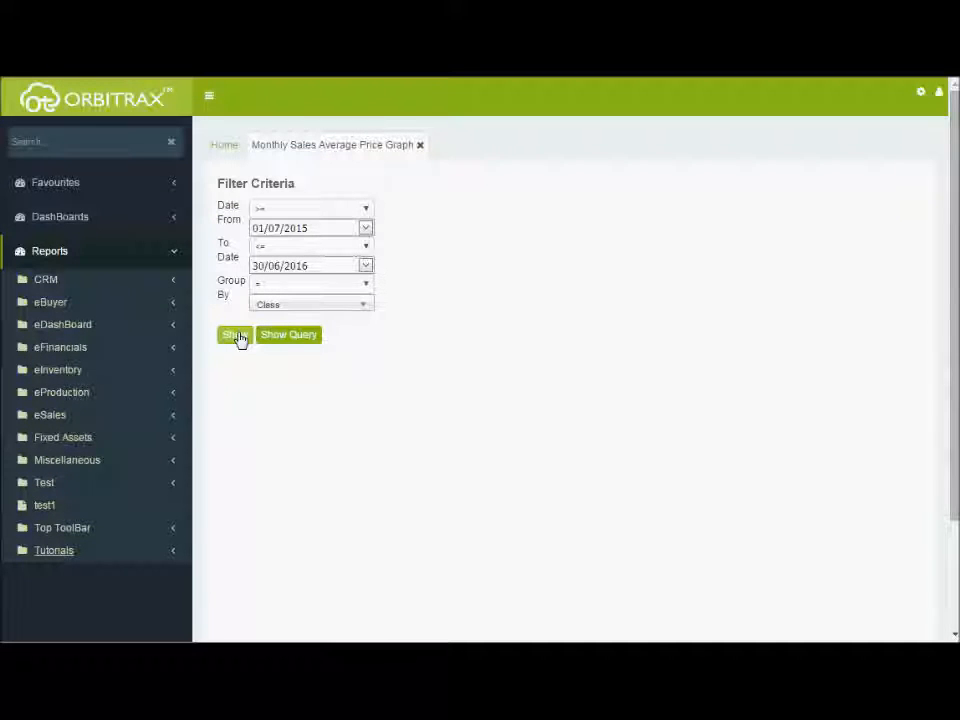
Show the chart with the default criteria, view the detail behind the PEARL WHITE bar for 2015-07 and return to the main view
{"action": "left_click", "coordinate": [238, 339]}
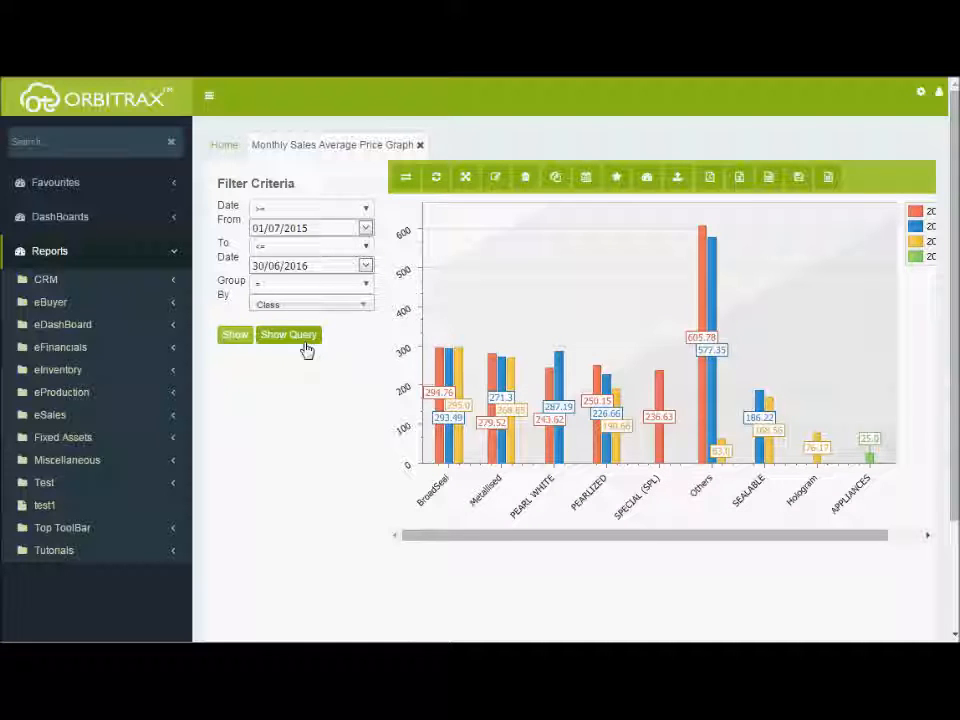
{"action": "left_click", "coordinate": [549, 444]}
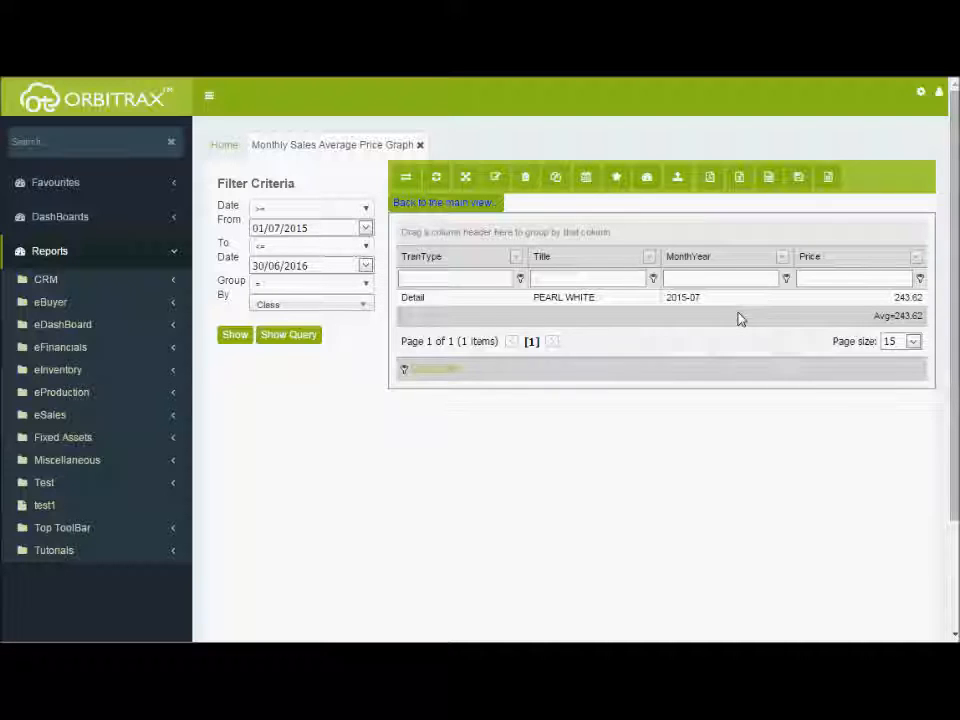
{"action": "left_click", "coordinate": [477, 206]}
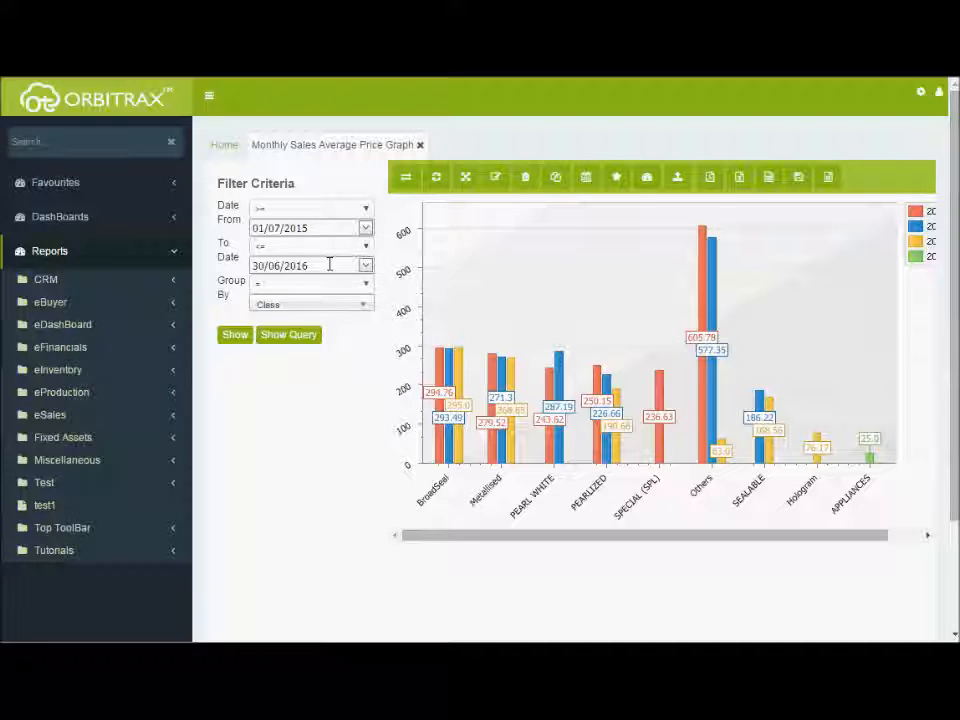
Close the Monthly Sales Average Price Graph report and sign out of the account
{"action": "left_click", "coordinate": [420, 145]}
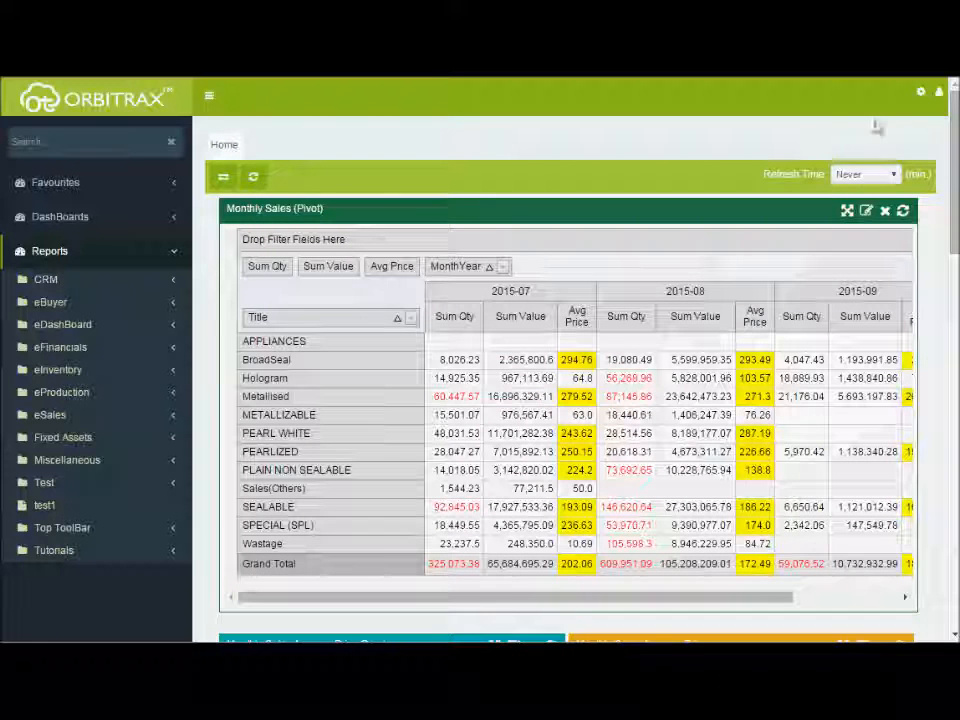
{"action": "left_click", "coordinate": [939, 92]}
{"action": "left_click", "coordinate": [872, 176]}
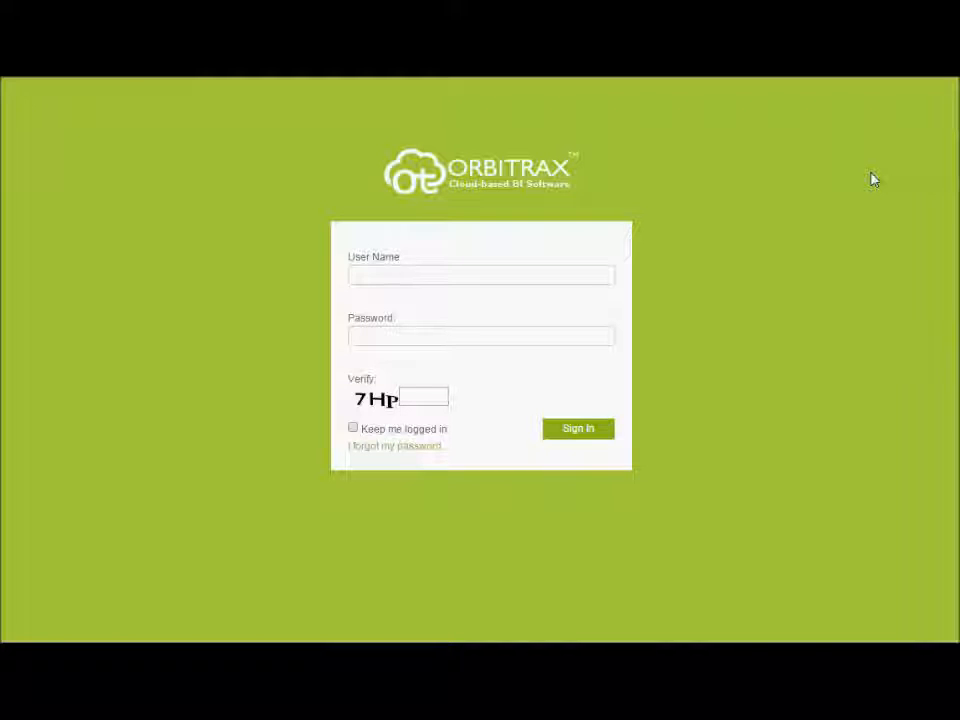